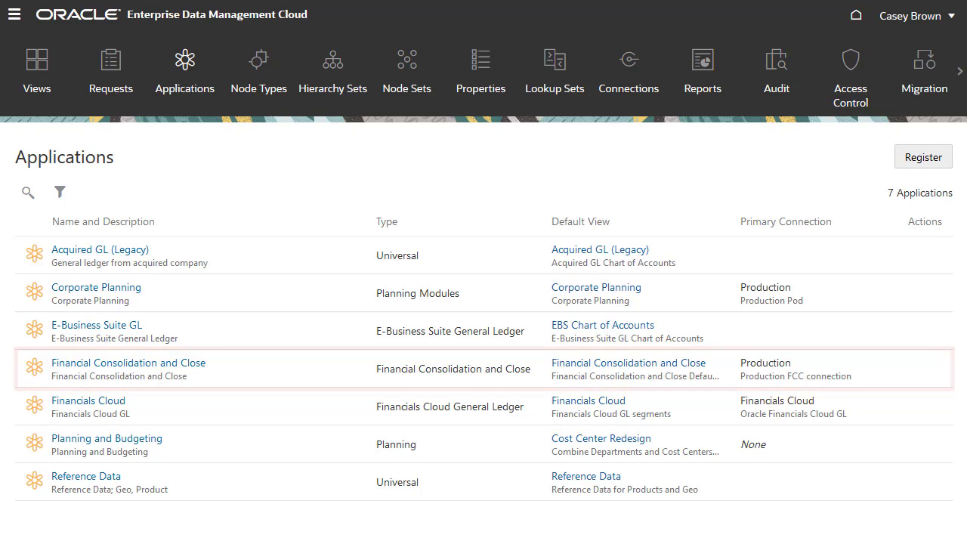
Create node type 'Acquired Account FCC' on the FCC Account dimension, described 'Accounts from acquired GL to be mapped'
left_click(259, 75)
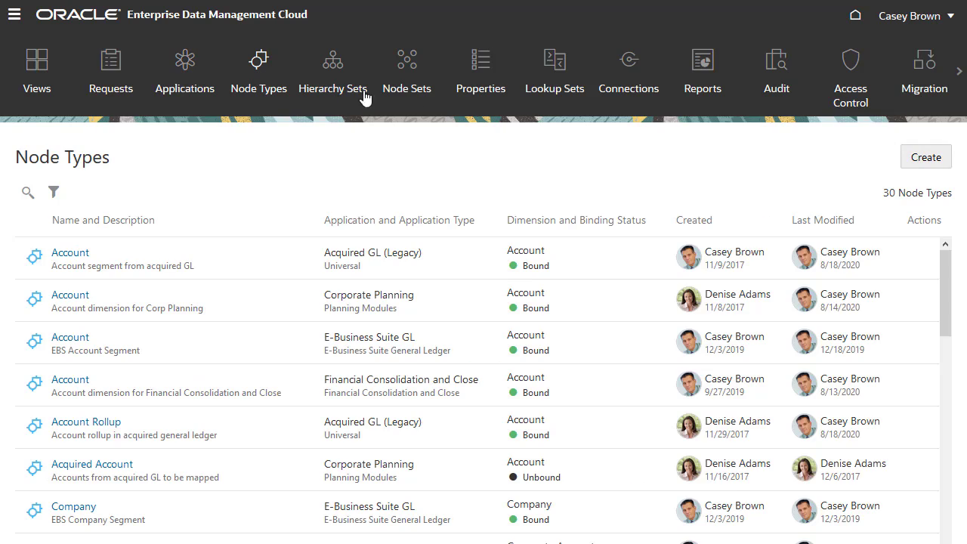
left_click(915, 161)
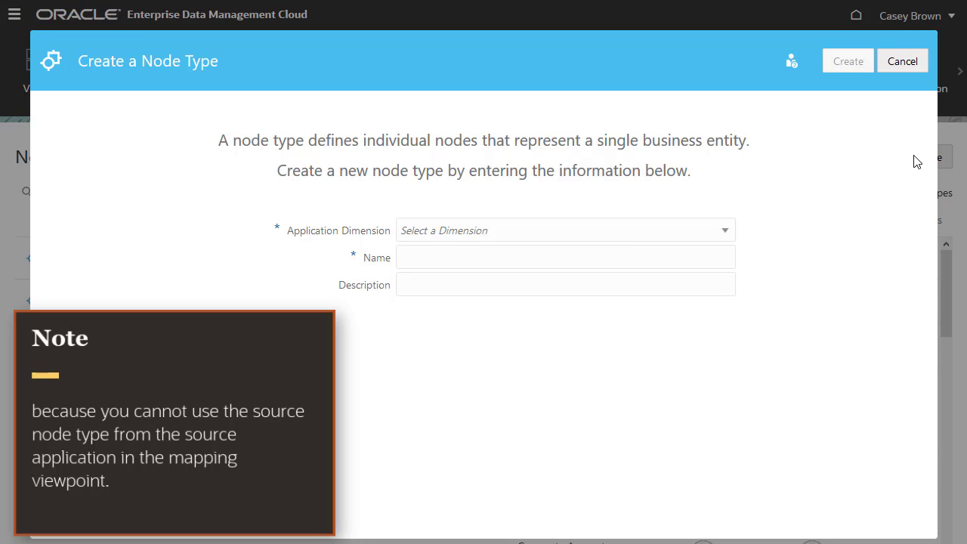
left_click(729, 237)
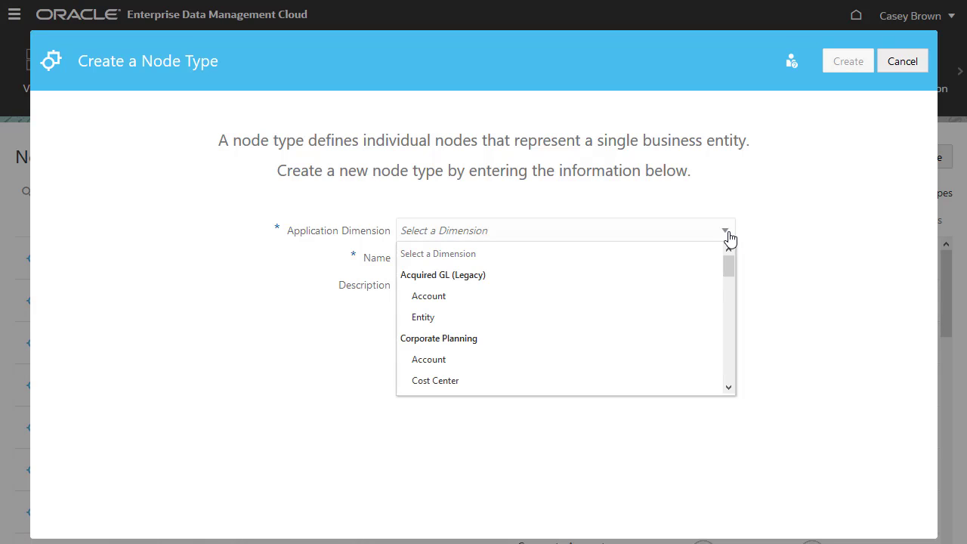
scroll(723, 378, "down", 4)
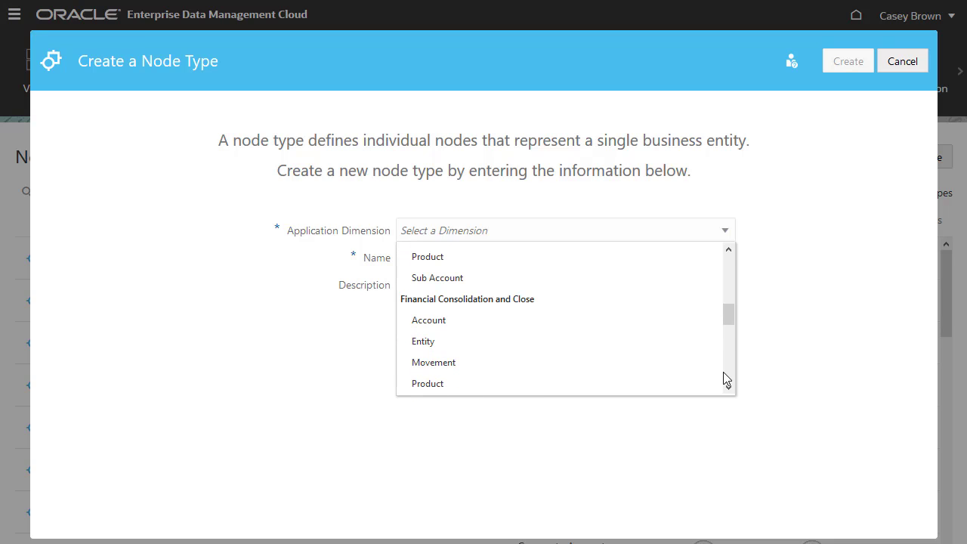
left_click(522, 326)
left_click(444, 260)
type("Acquired Account FCC")
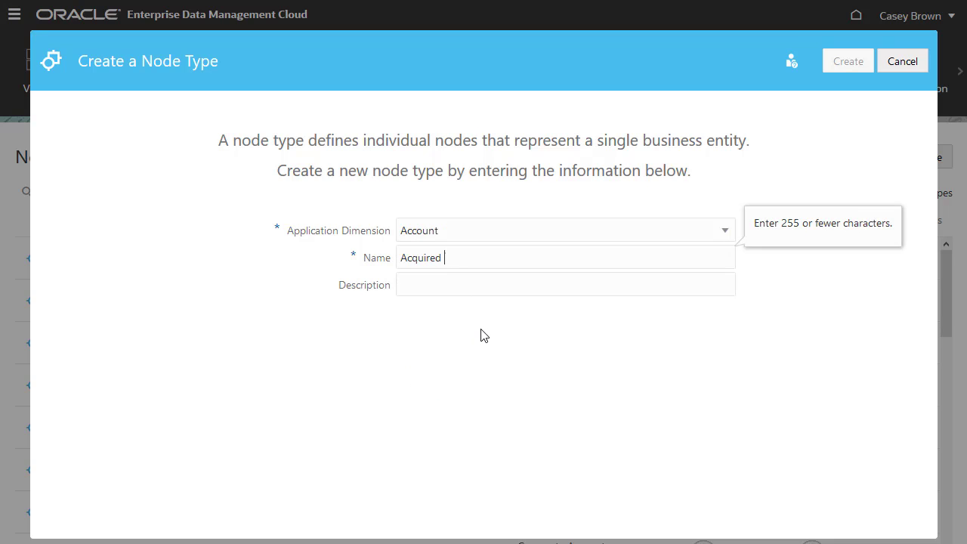
left_click(436, 295)
type("Accounts f")
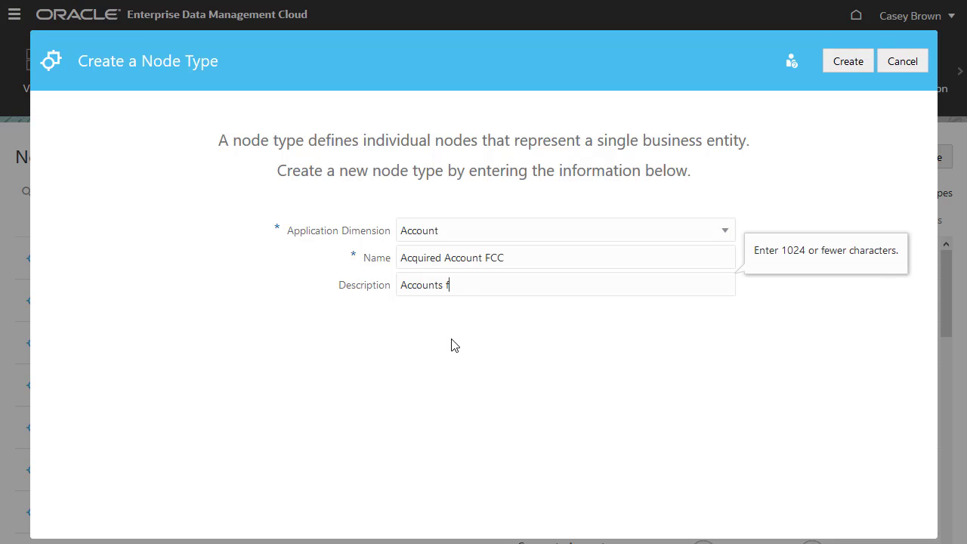
type("rom acquired GL to be mapped")
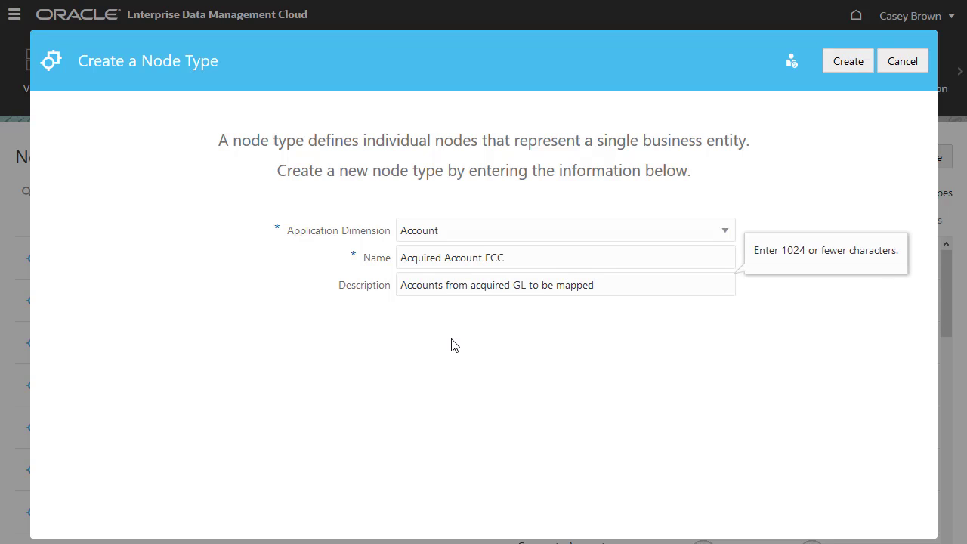
left_click(847, 65)
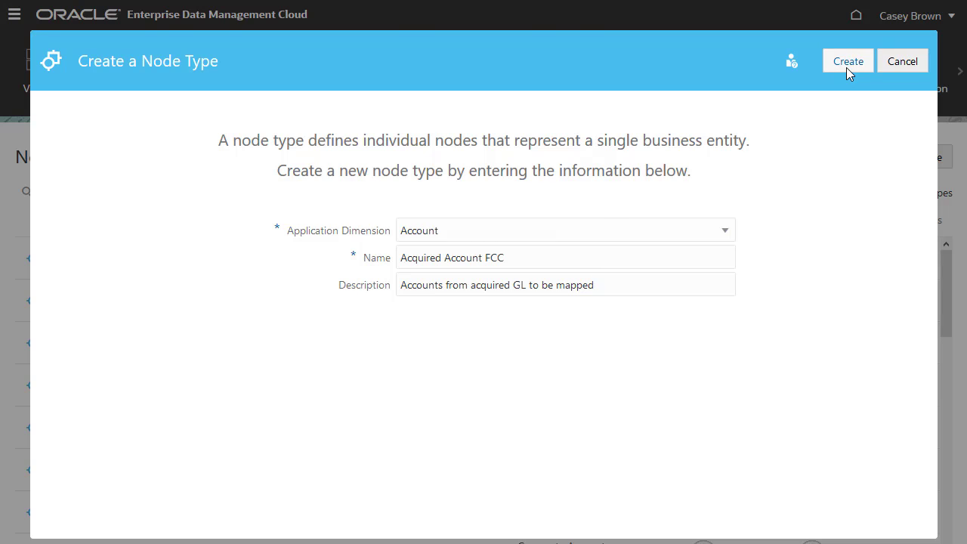
Add an Acquired GL (Legacy) Account converter to Acquired Account FCC and save it
left_click(209, 121)
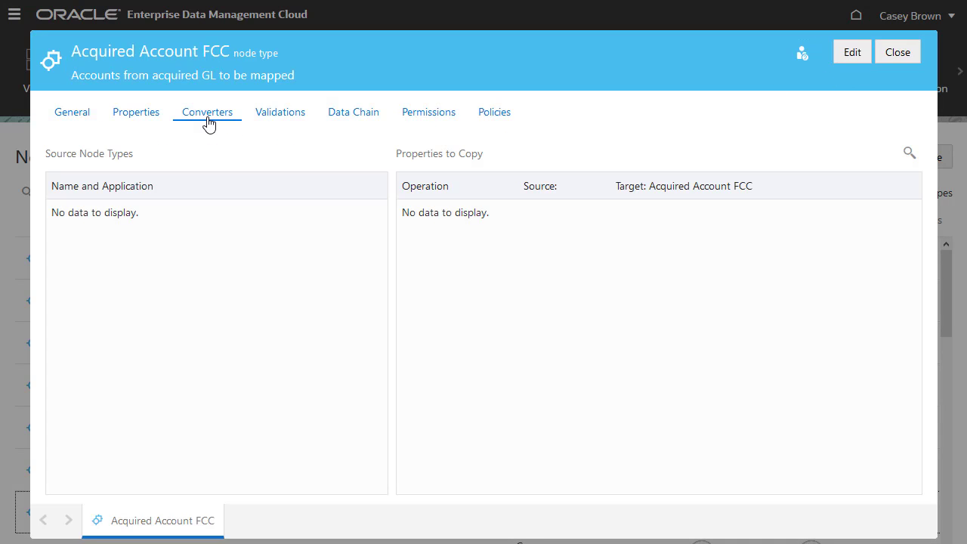
left_click(851, 54)
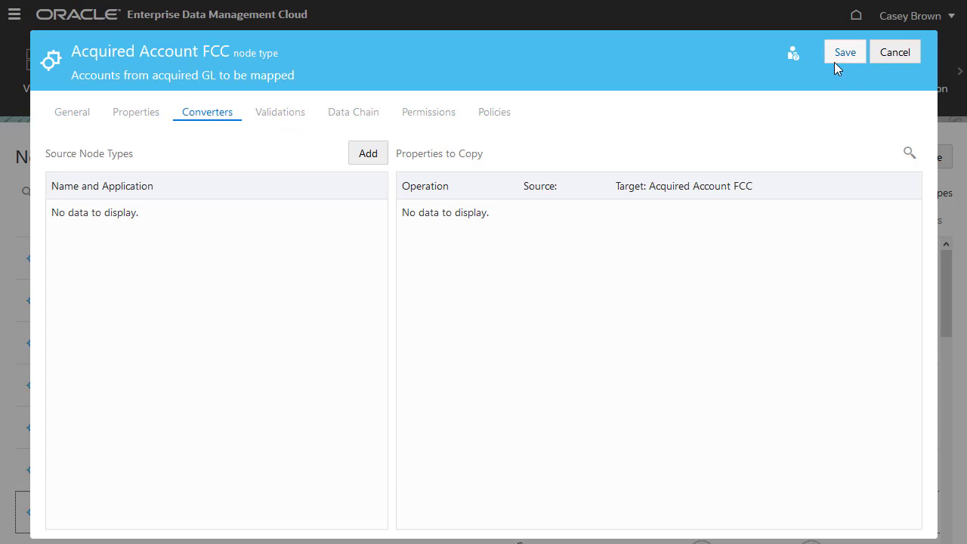
left_click(370, 154)
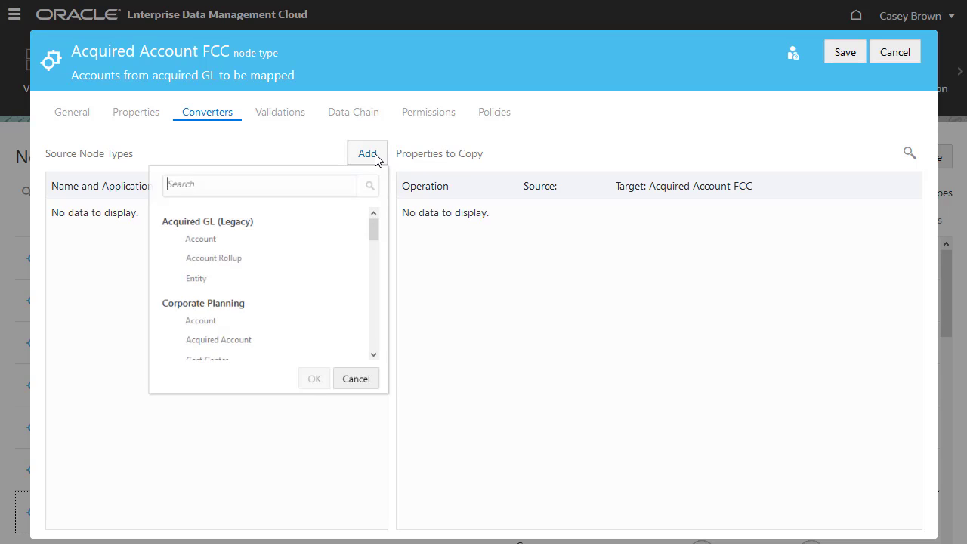
left_click(232, 254)
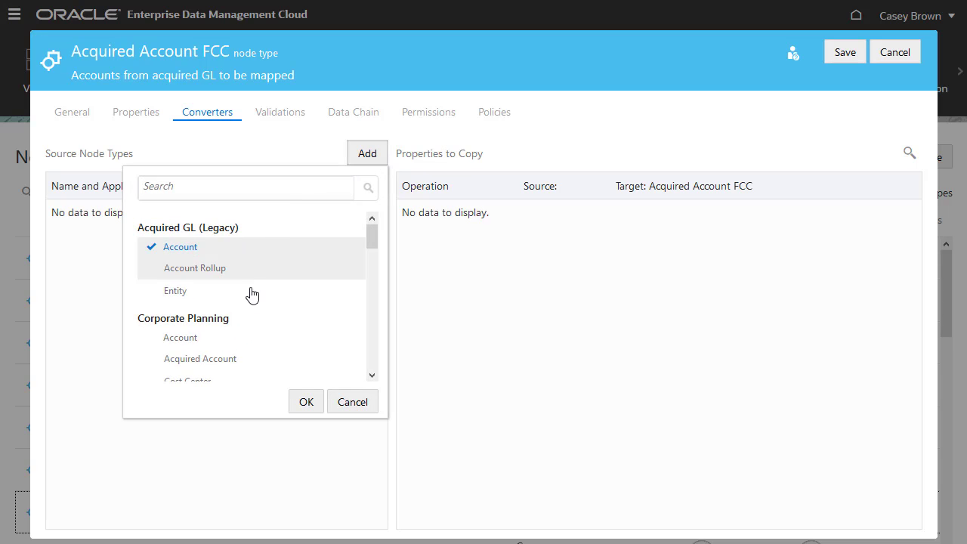
left_click(305, 401)
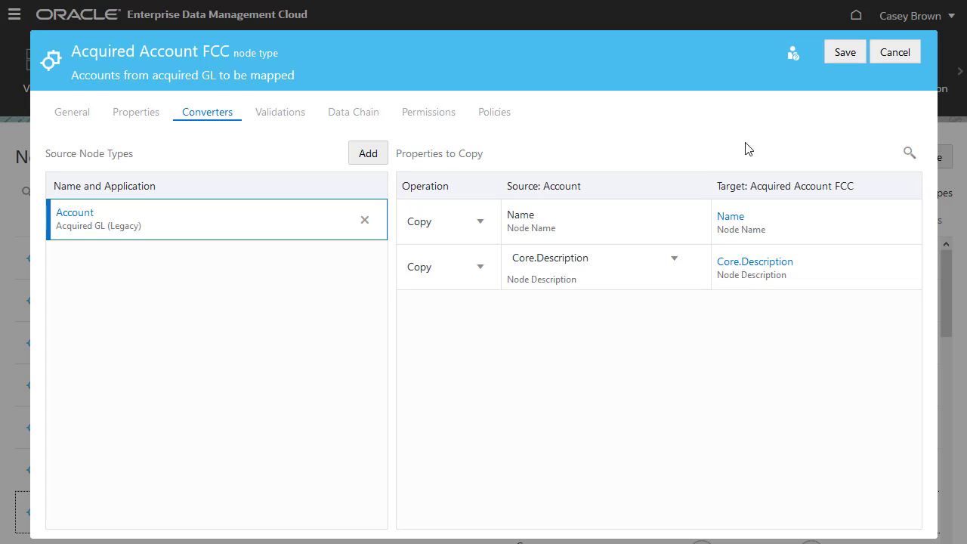
left_click(836, 53)
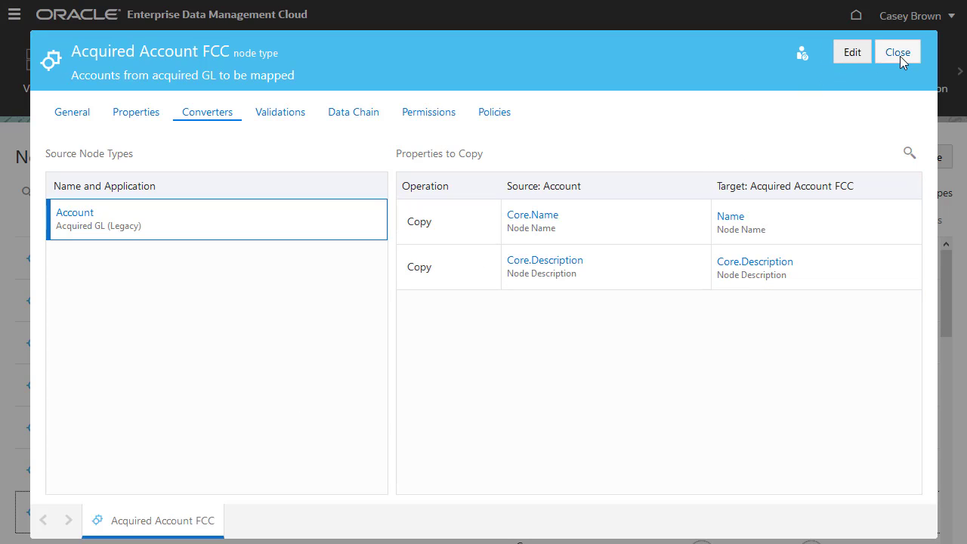
left_click(899, 53)
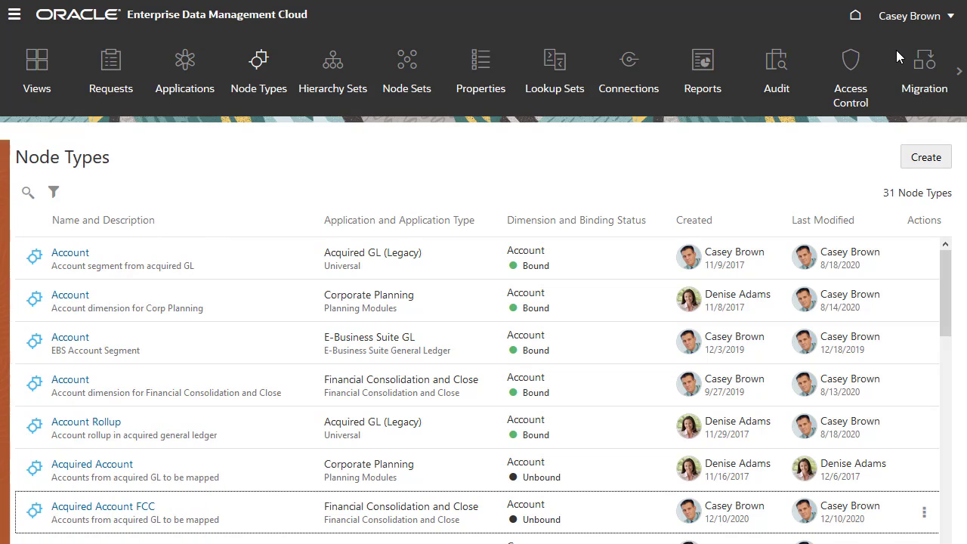
Start a new map binding from the Financial Consolidation and Close Account dimension's Bindings
left_click(195, 79)
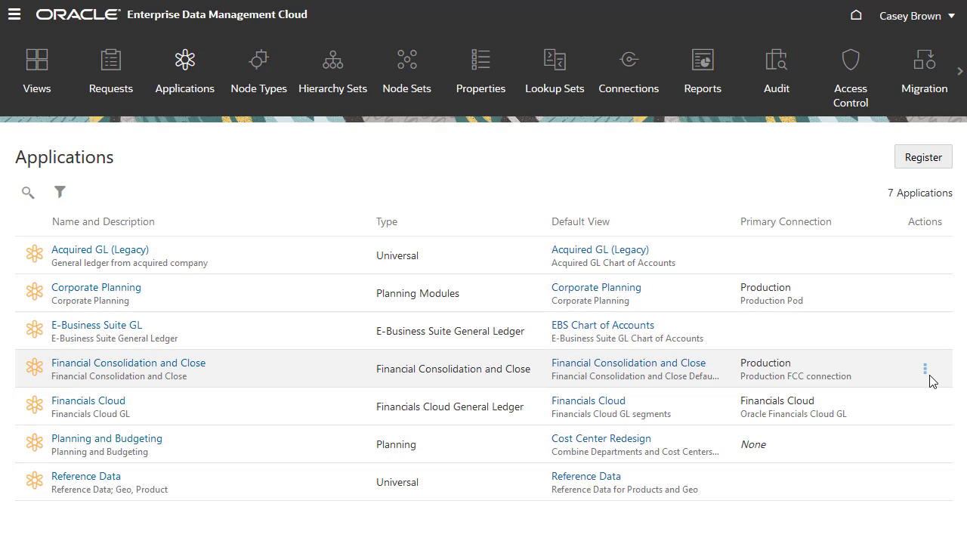
left_click(926, 371)
left_click(869, 389)
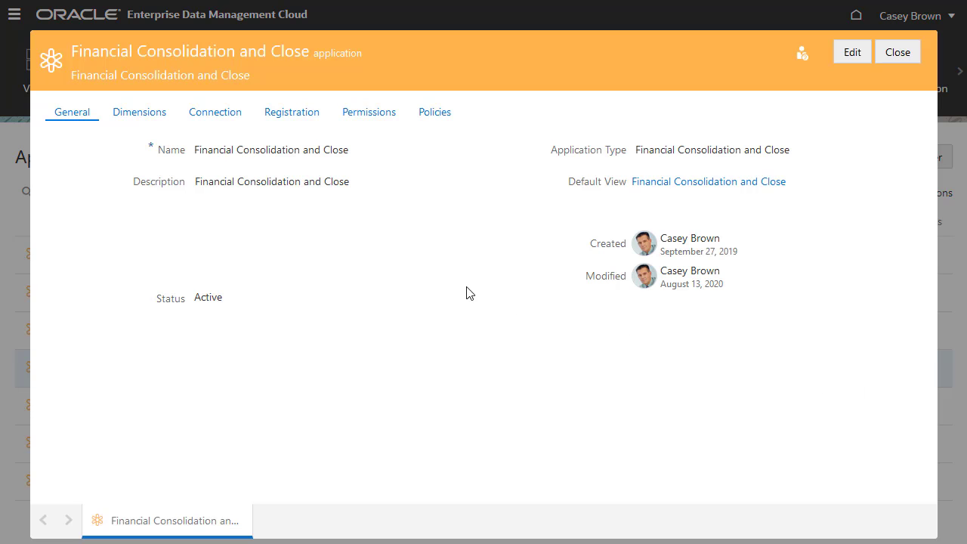
left_click(149, 118)
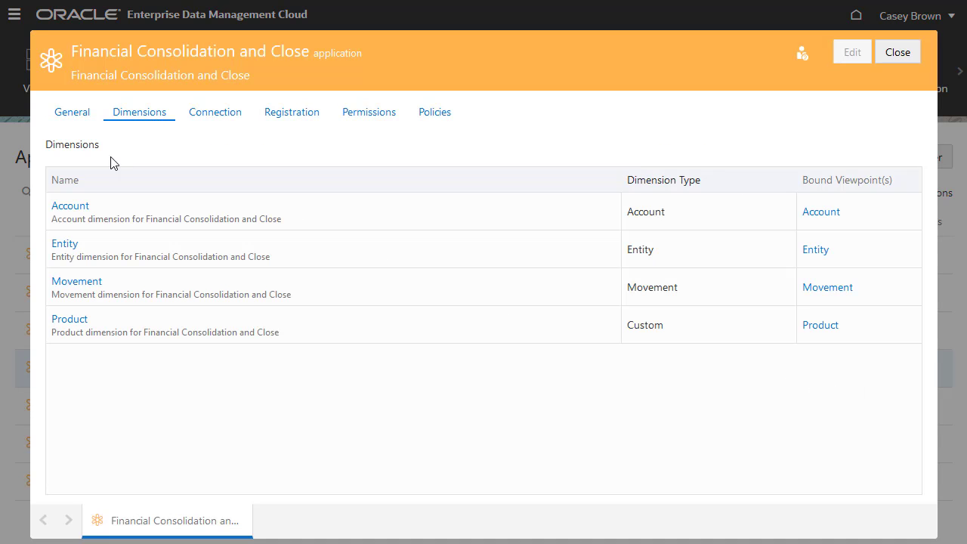
left_click(74, 208)
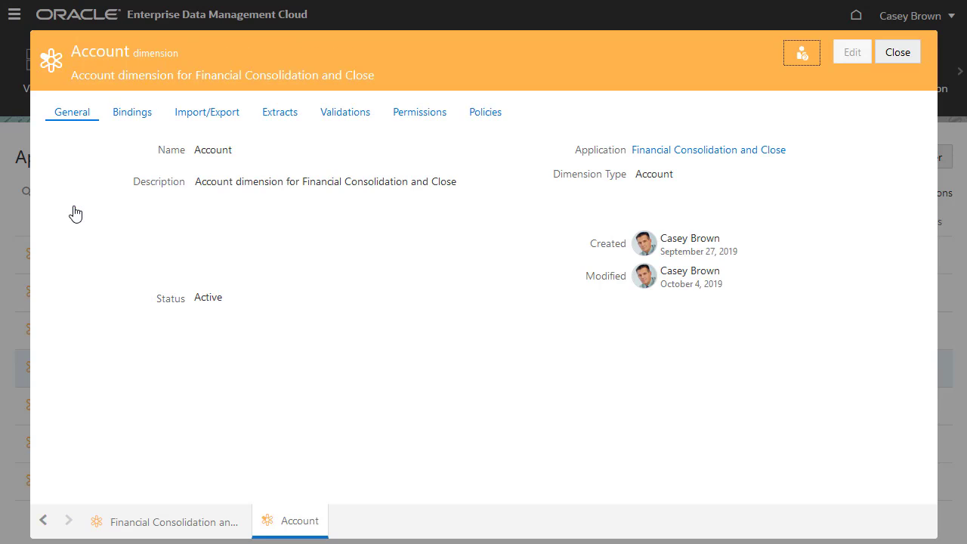
left_click(131, 120)
left_click(854, 160)
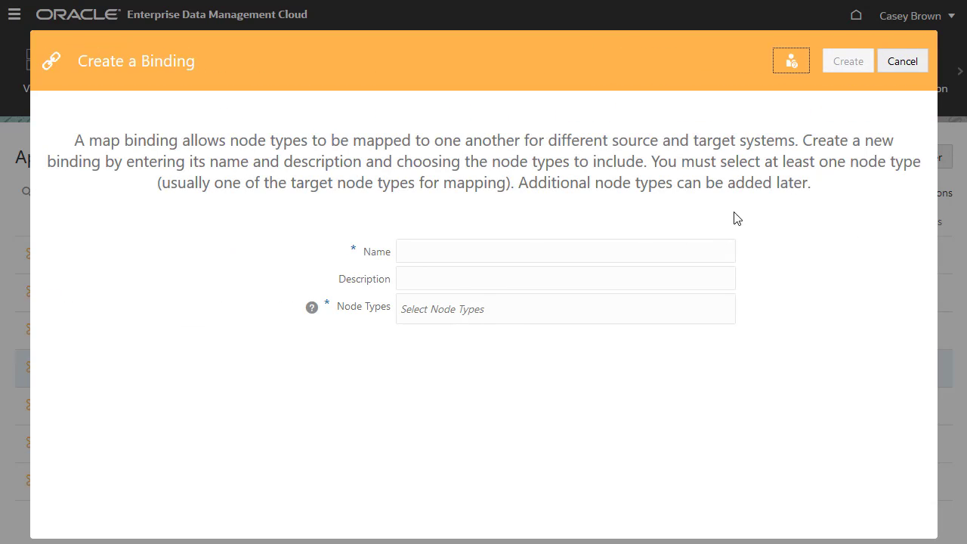
Create binding 'Acq GL to FCC', described 'Mapping Acq GL Accounts to FCC', with Account and Acquired Account FCC
left_click(409, 246)
type("Acq")
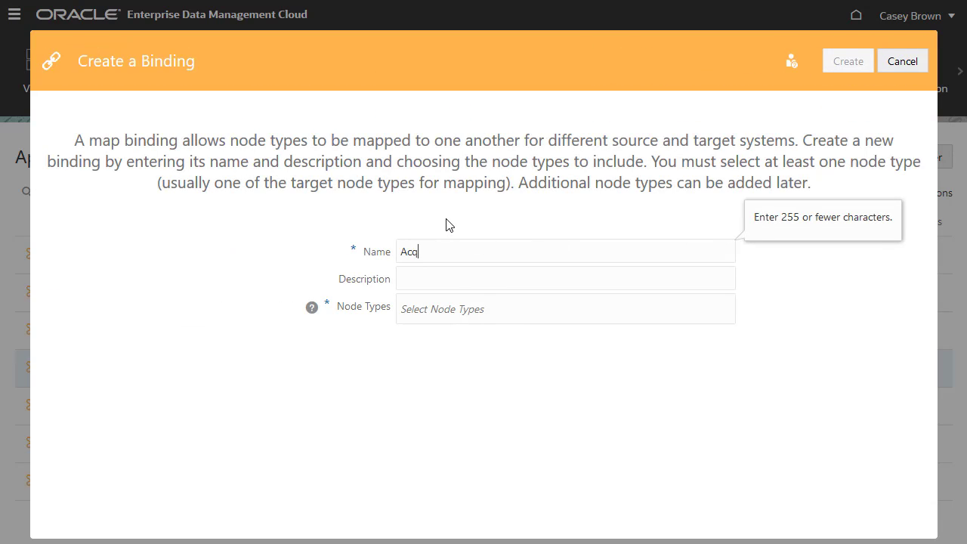
type(" GL to FCC")
left_click(419, 279)
type("Mapping Acq")
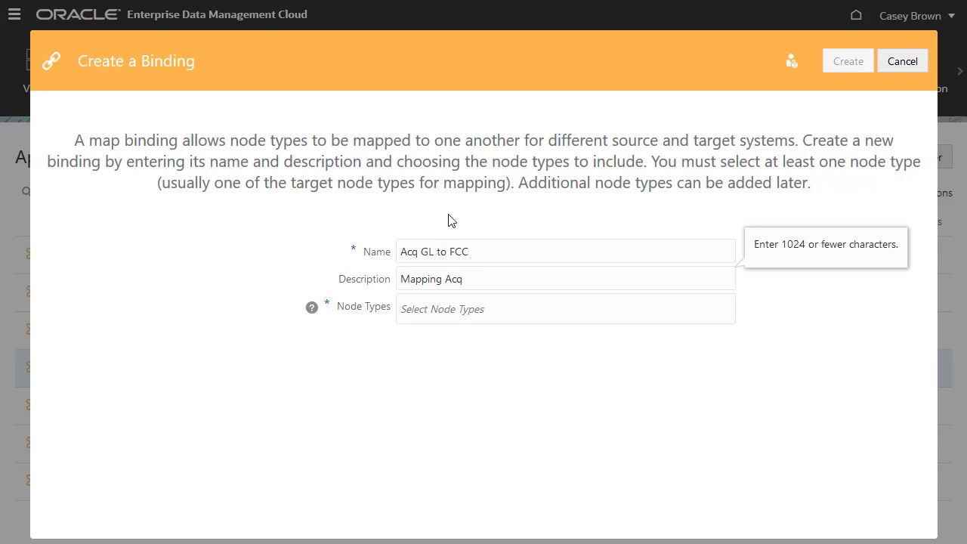
type(" GL Accounts to FCC")
left_click(428, 316)
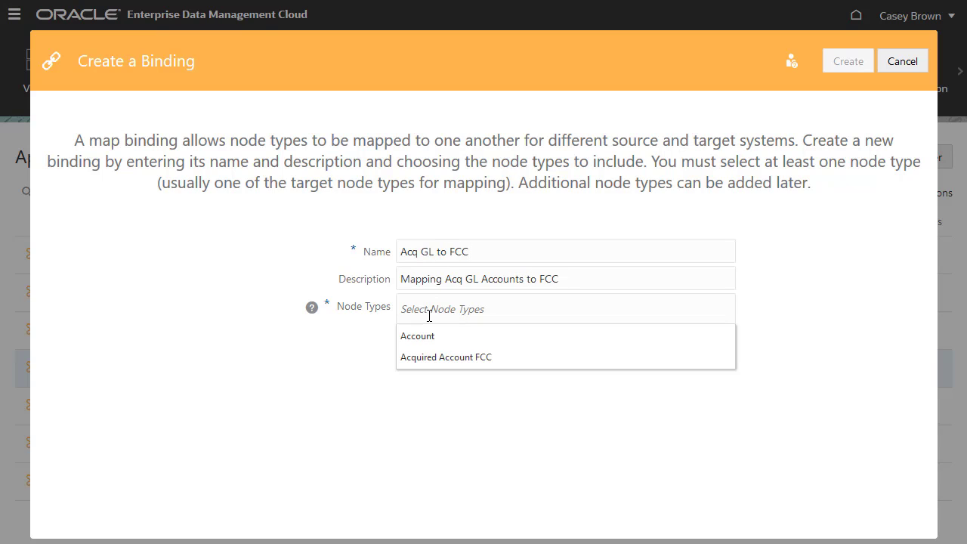
left_click(434, 339)
left_click(484, 316)
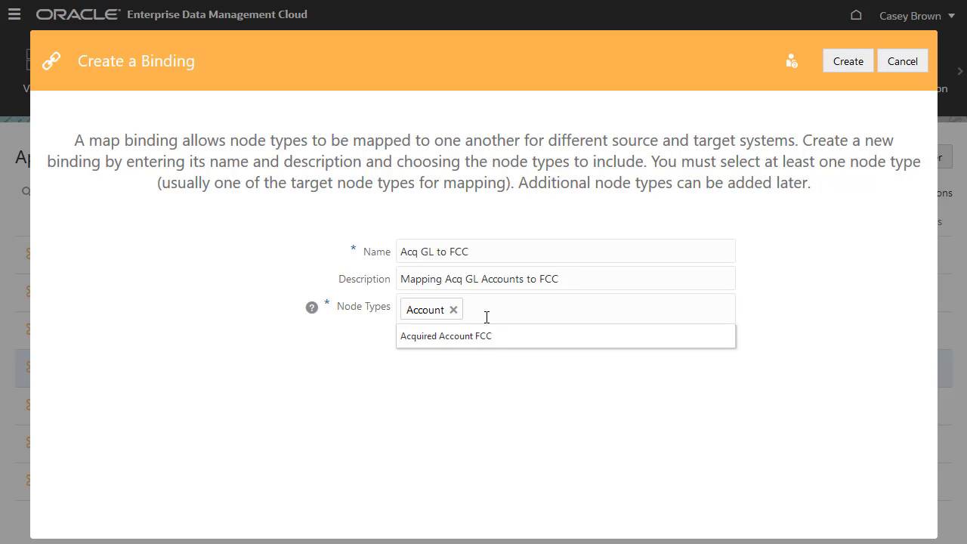
left_click(501, 340)
left_click(839, 67)
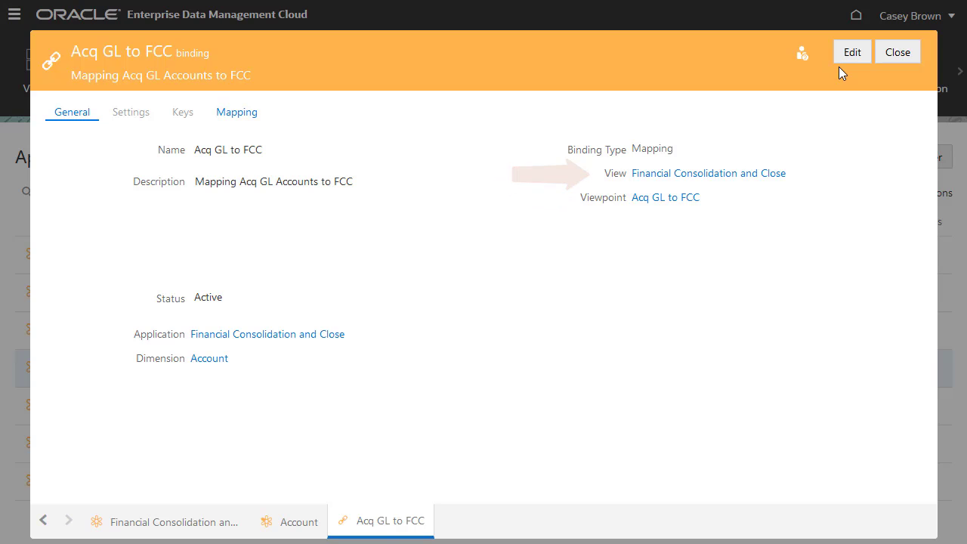
In the Acq GL to FCC hierarchy set definition, set Acquired Account FCC's child option to None and save
left_click(665, 199)
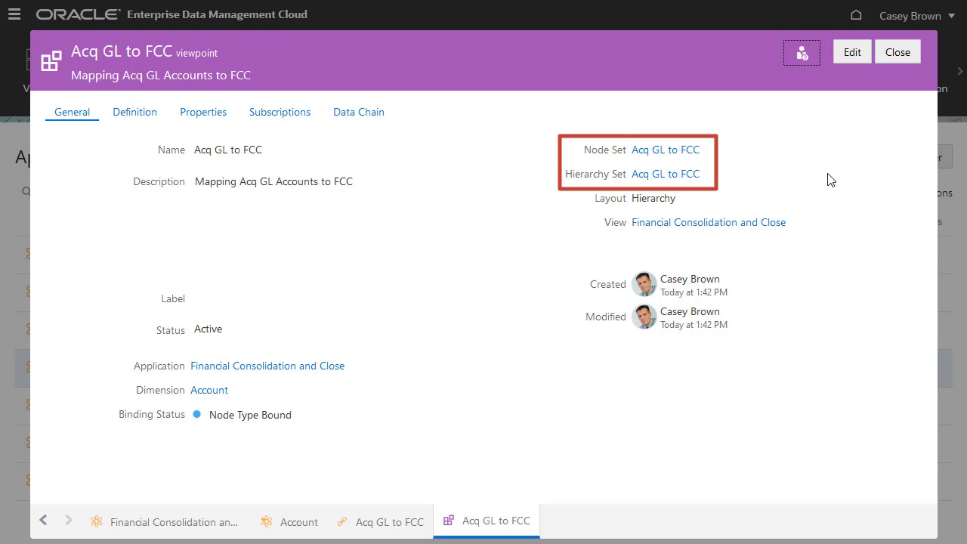
left_click(670, 175)
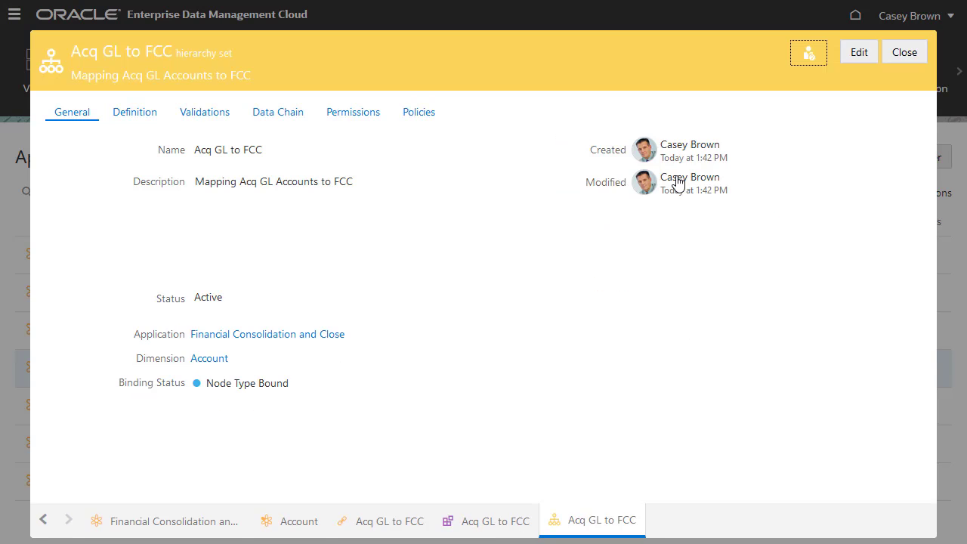
left_click(144, 121)
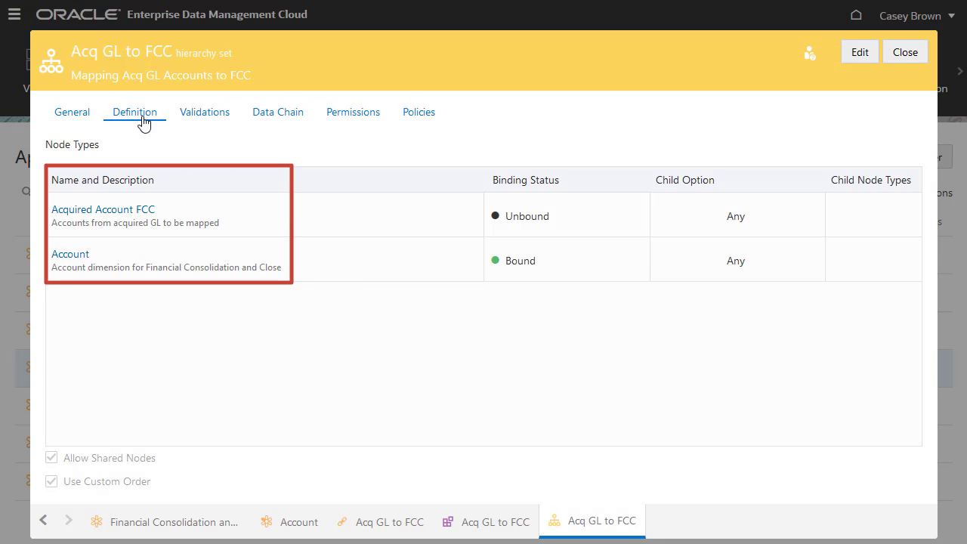
left_click(859, 52)
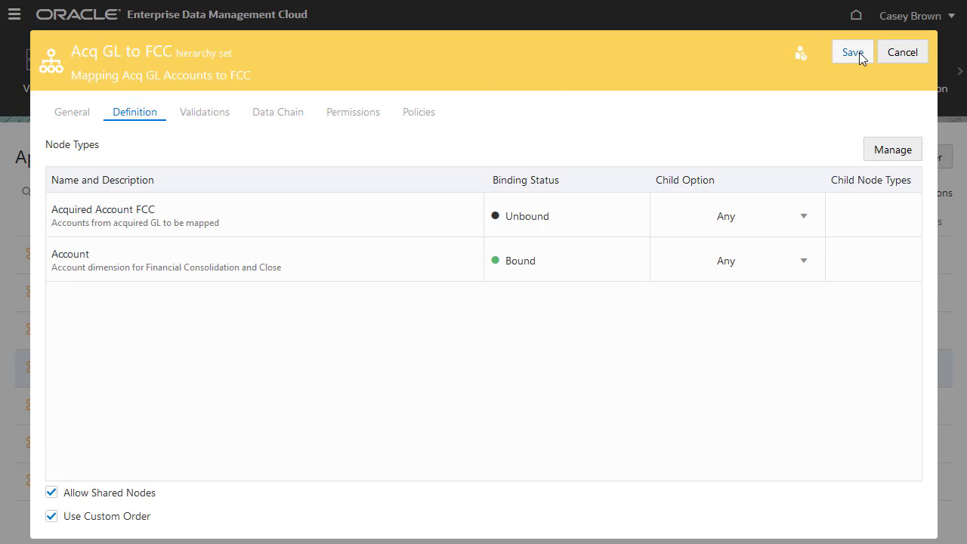
left_click(805, 219)
left_click(803, 263)
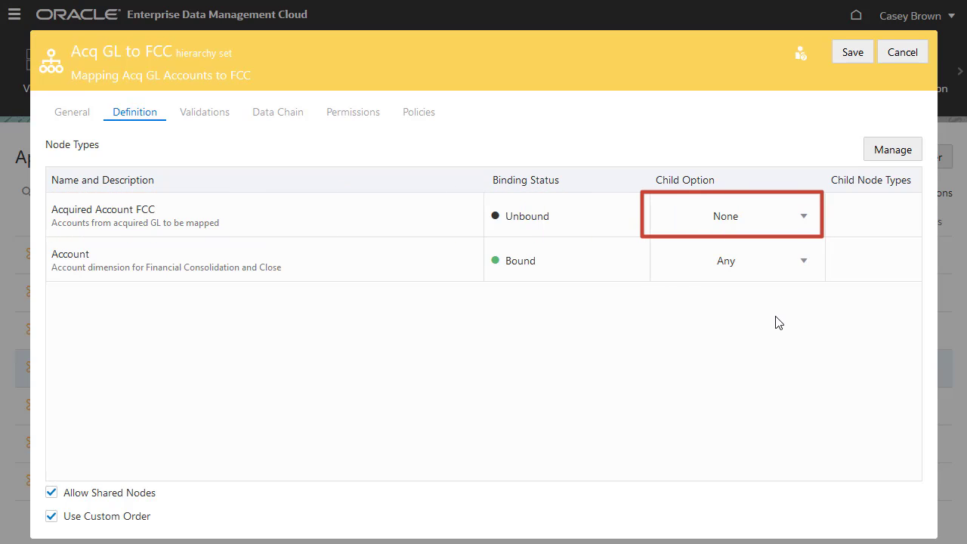
left_click(857, 58)
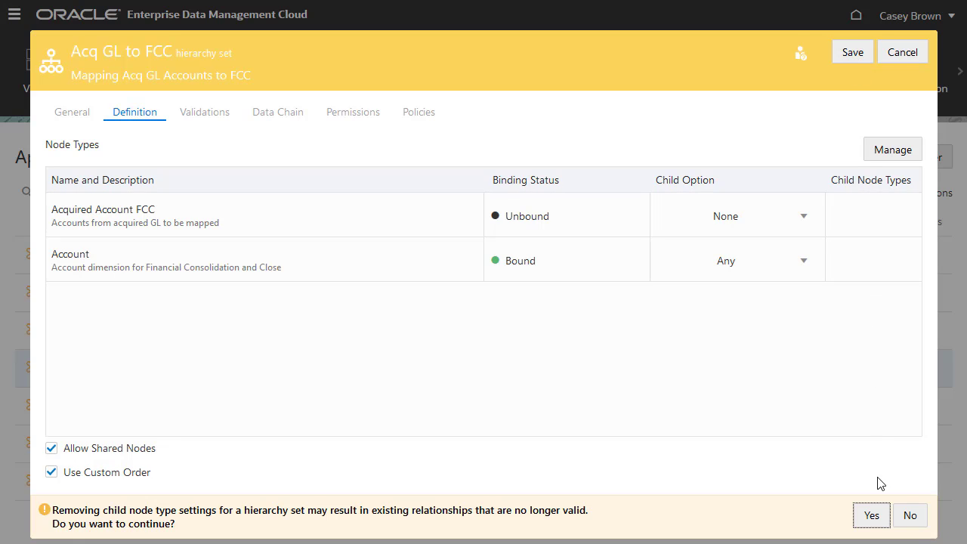
left_click(873, 516)
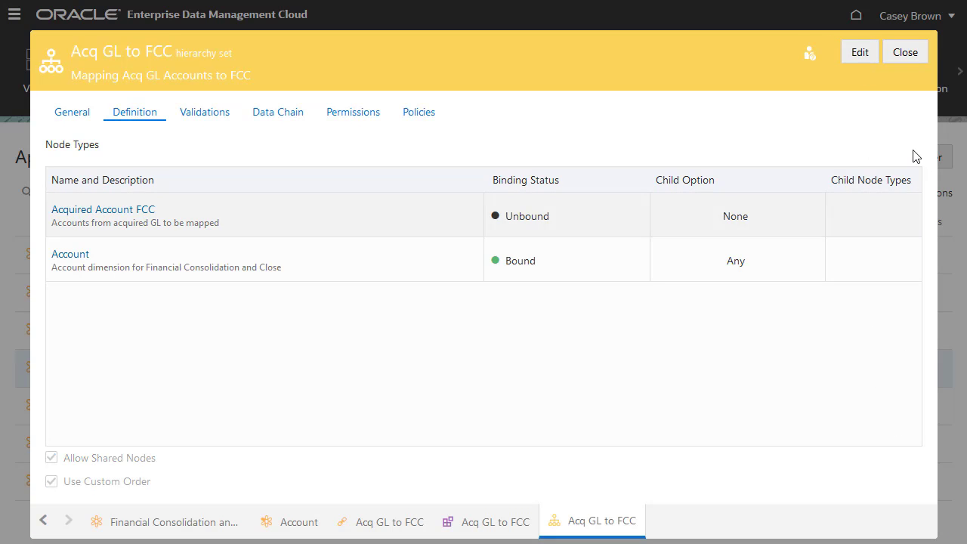
left_click(906, 52)
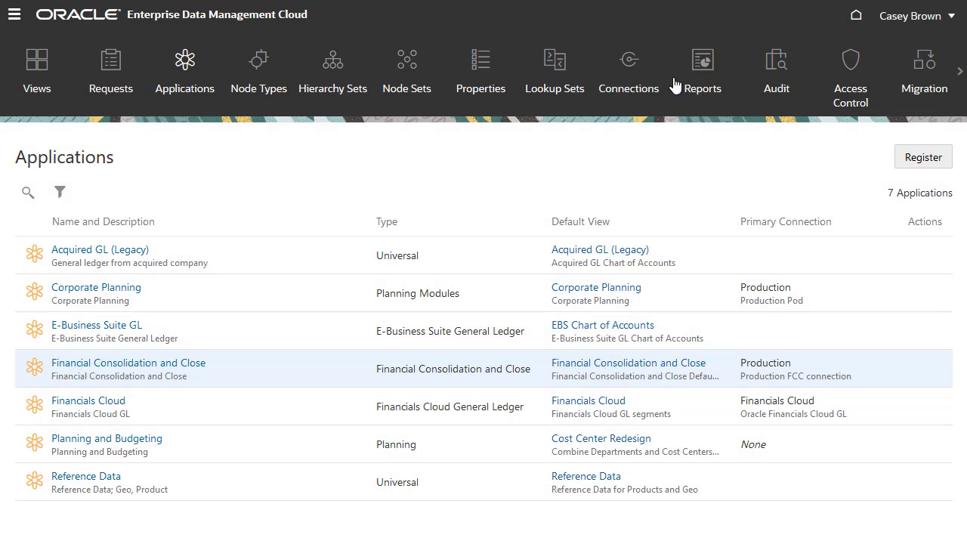
Switch to the Views list
left_click(48, 70)
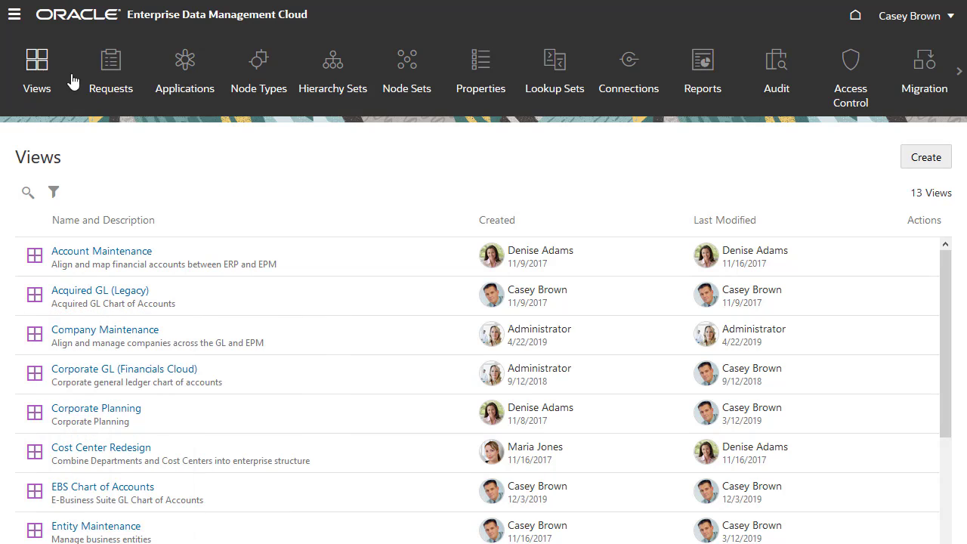
Inspect the Financials Maintenance view
left_click(949, 514)
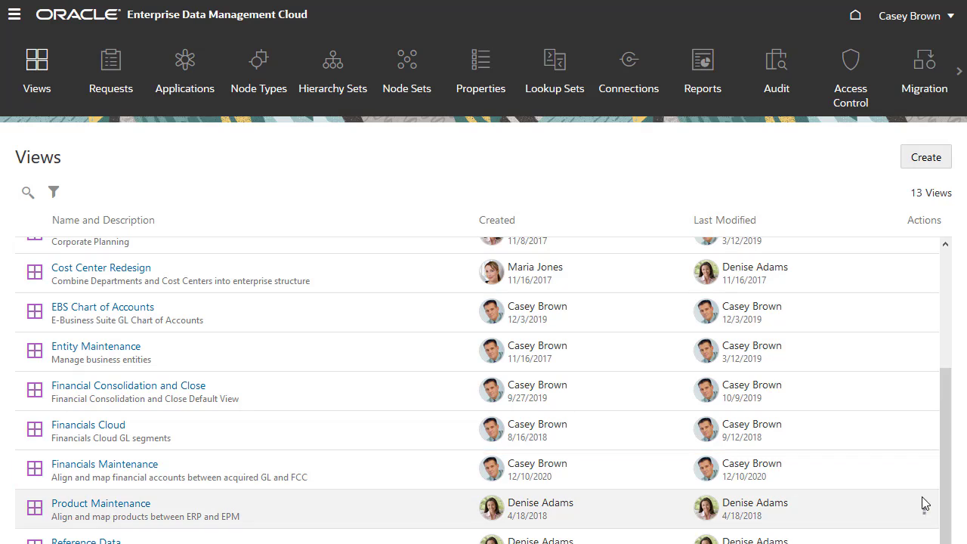
left_click(923, 472)
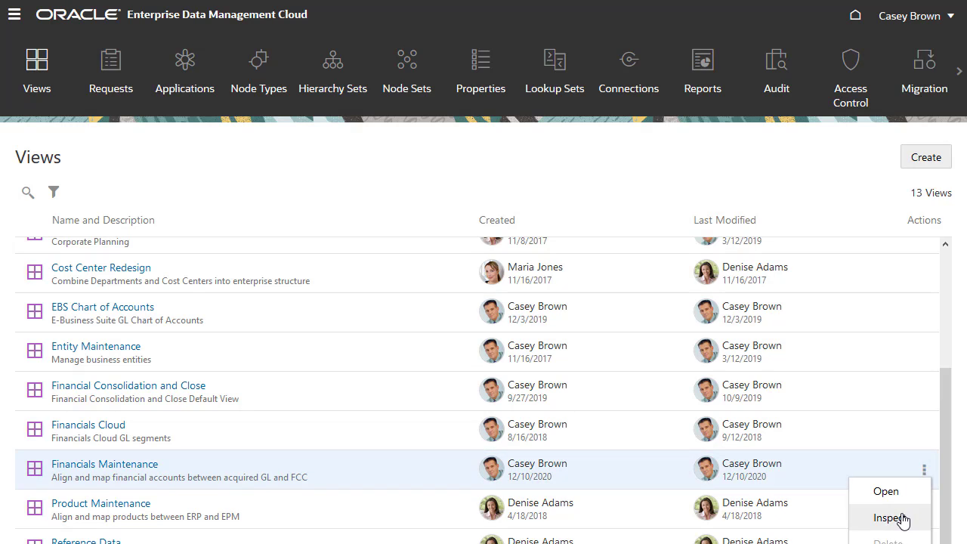
left_click(877, 518)
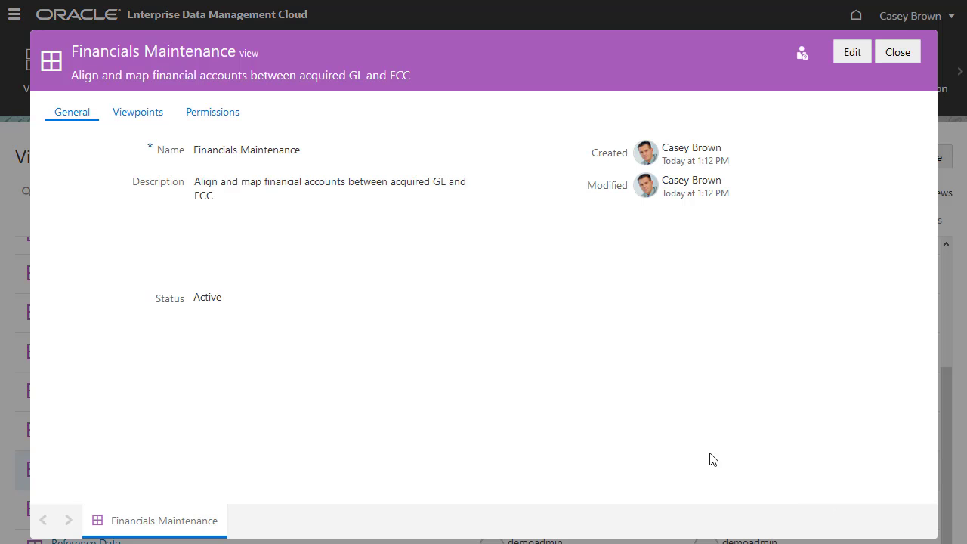
Begin a new viewpoint from the Financials Maintenance Viewpoints tab
left_click(135, 123)
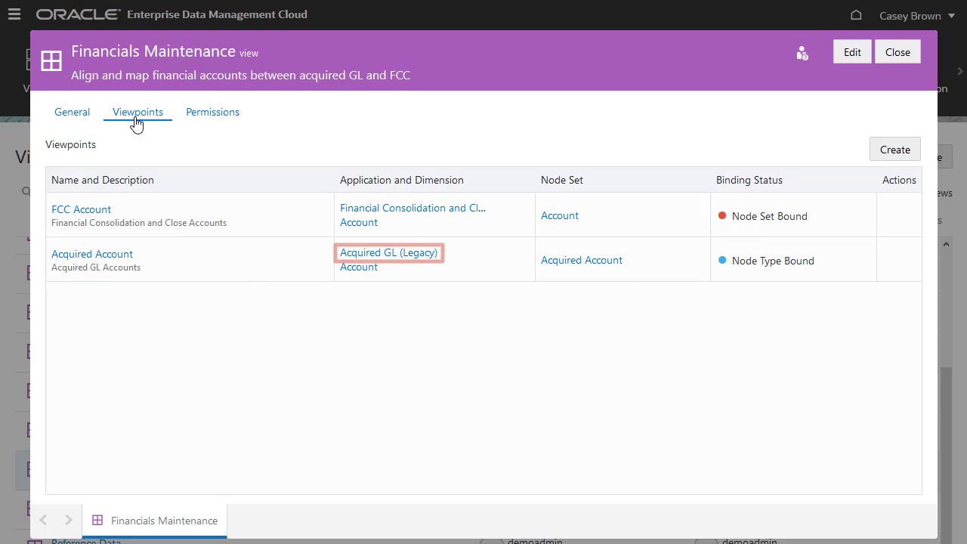
left_click(881, 156)
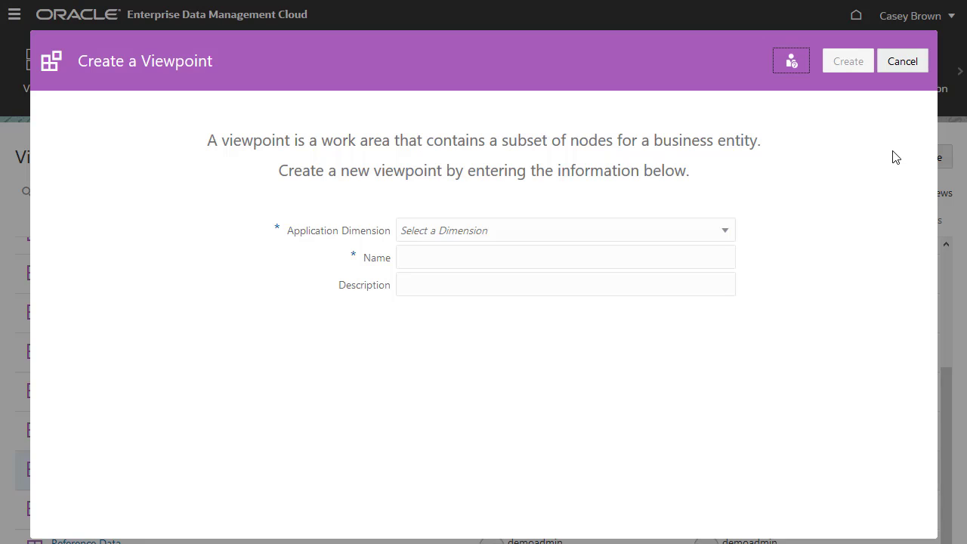
Create viewpoint 'Account Mapping FCC' on FCC Account, described 'Source accounts mapped to target accounts'
left_click(724, 233)
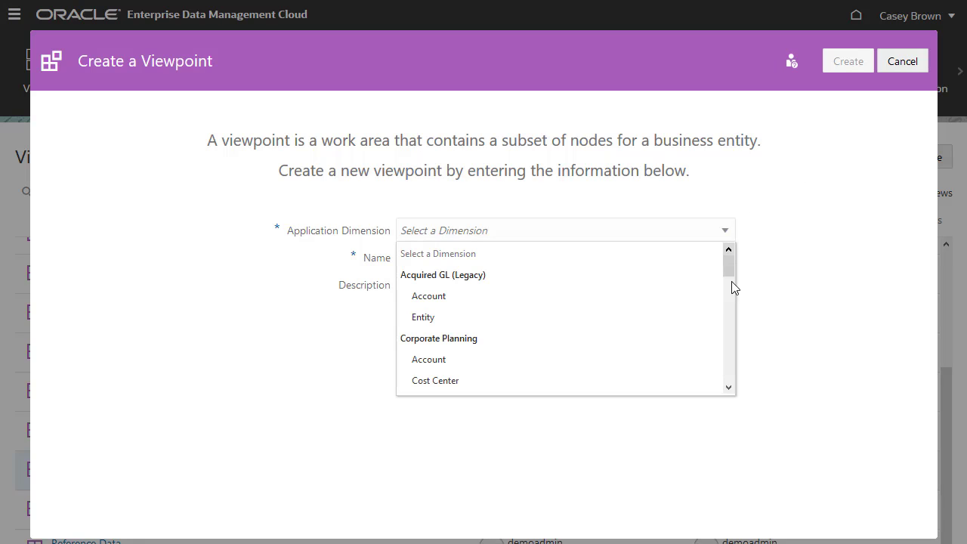
scroll(727, 368, "down", 4)
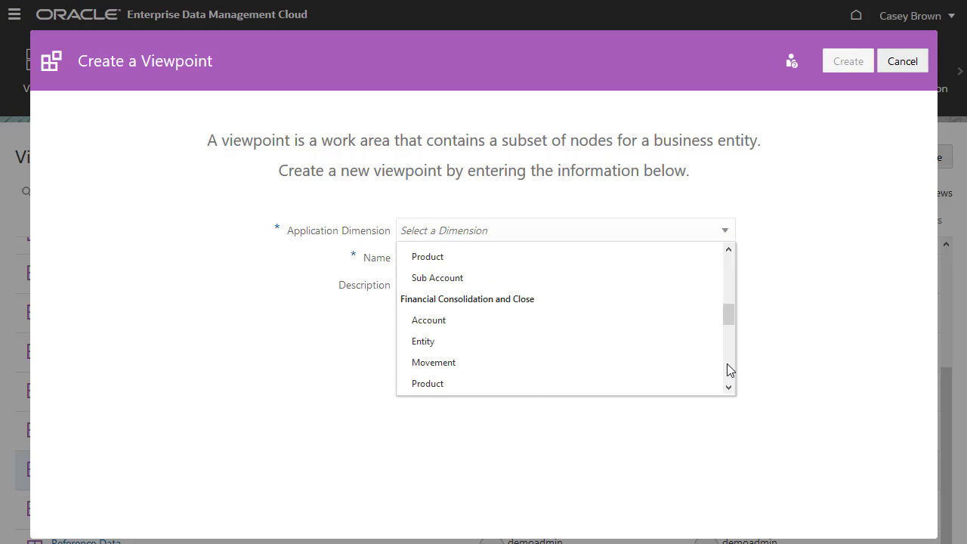
left_click(480, 324)
left_click(452, 258)
type("Account Mapping FCC")
left_click(422, 286)
type("Source accounts mapped to target accounts")
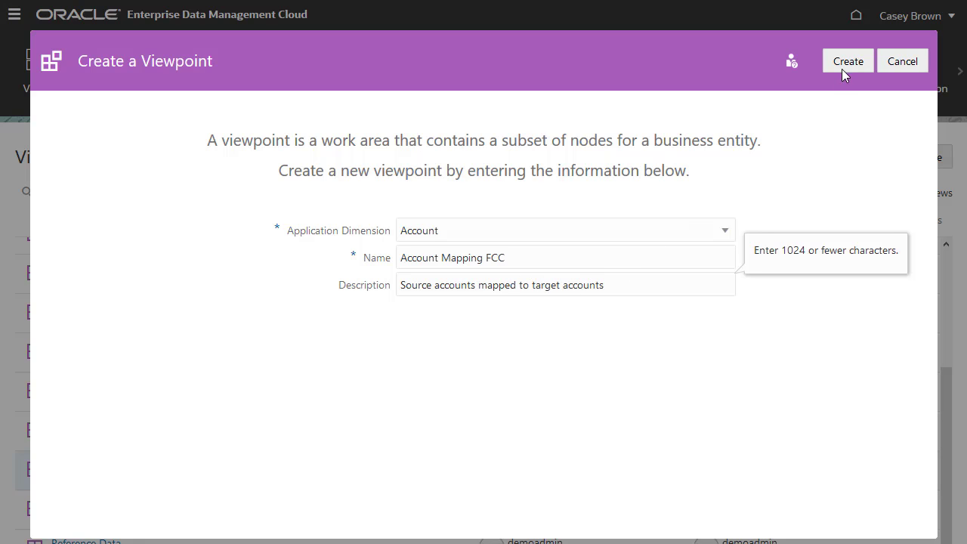
left_click(844, 64)
Assign the Acq GL to FCC node set to Account Mapping FCC and save
left_click(850, 55)
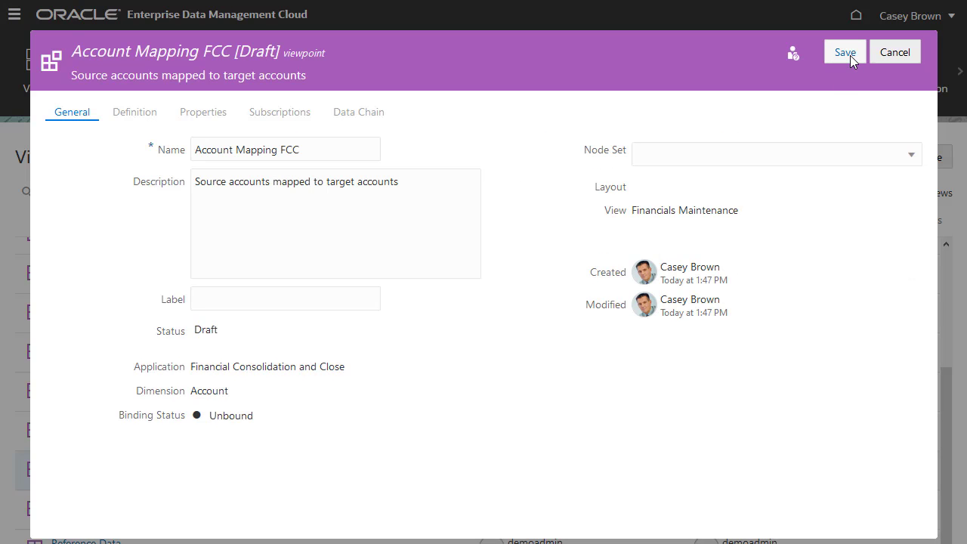
left_click(911, 156)
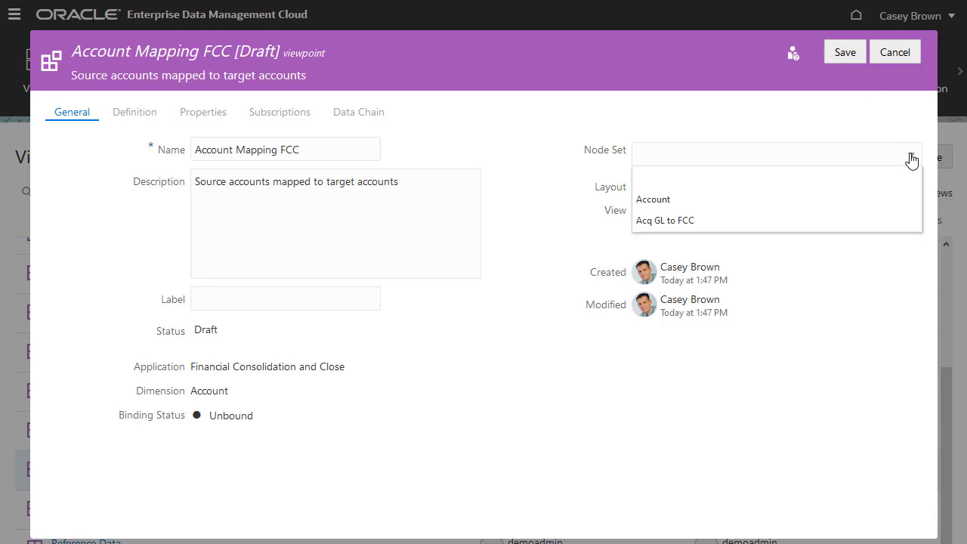
left_click(806, 226)
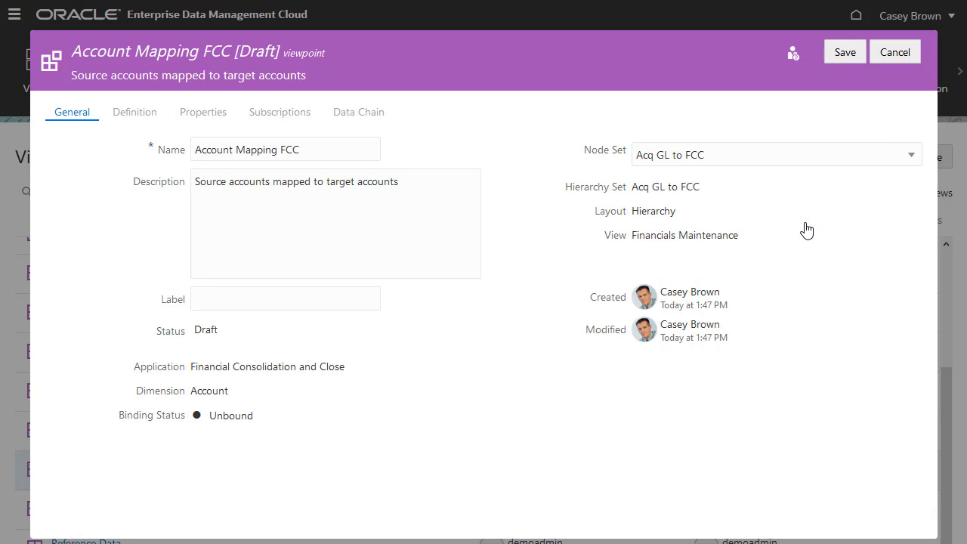
left_click(842, 55)
left_click(898, 53)
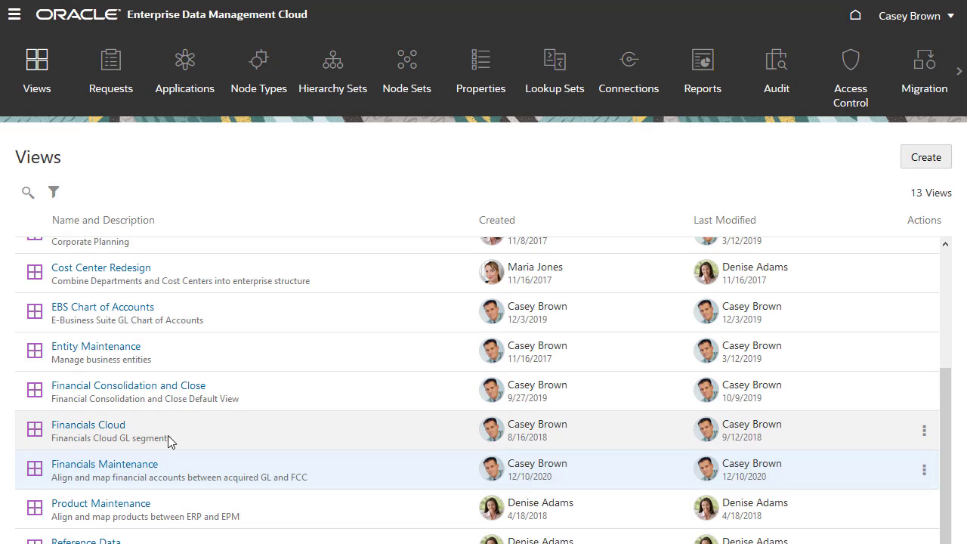
Open Financials Maintenance with FCC Account beside Account Mapping FCC and start a new draft request
left_click(130, 465)
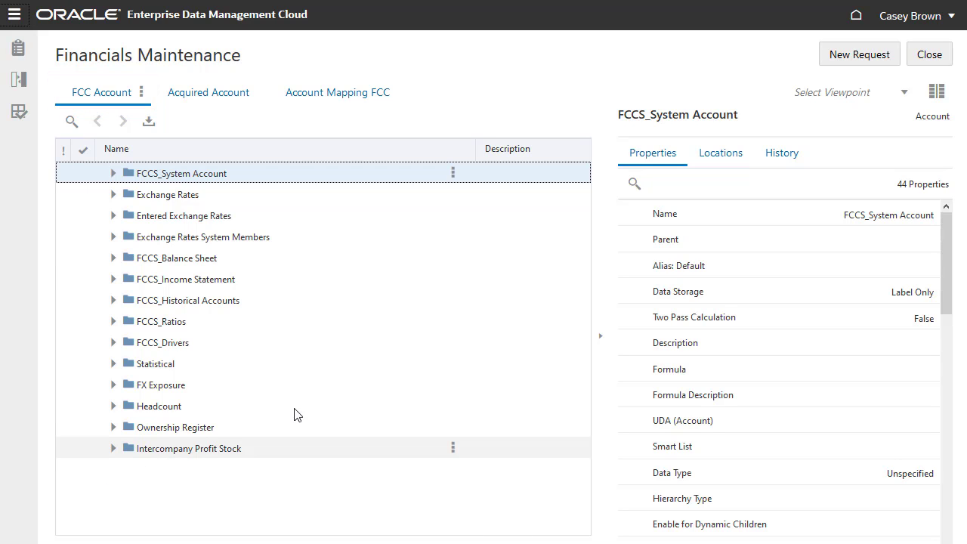
left_click(937, 95)
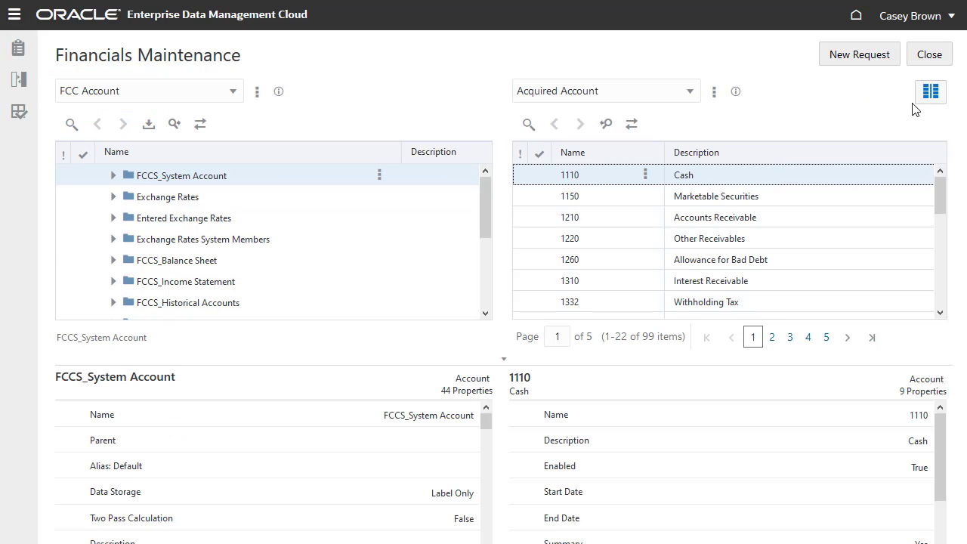
left_click(693, 96)
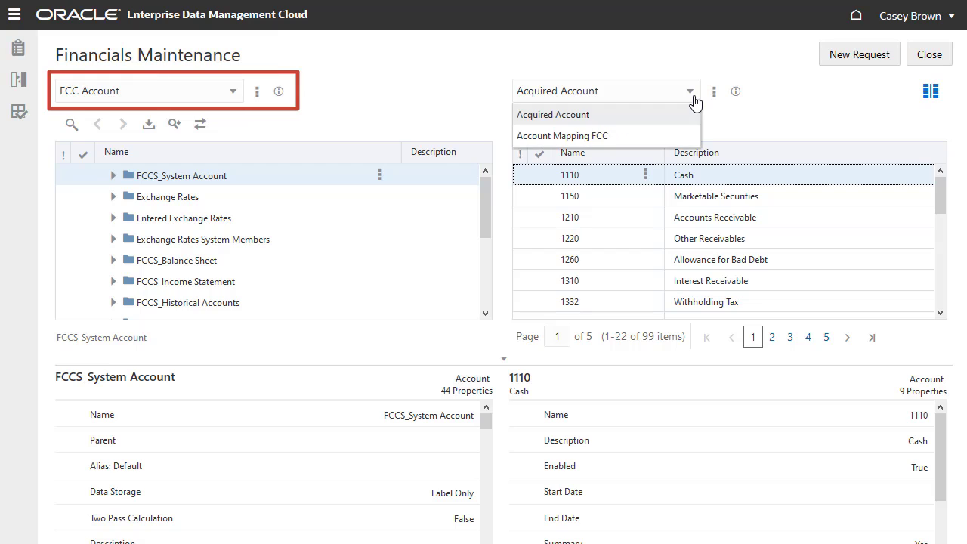
left_click(677, 135)
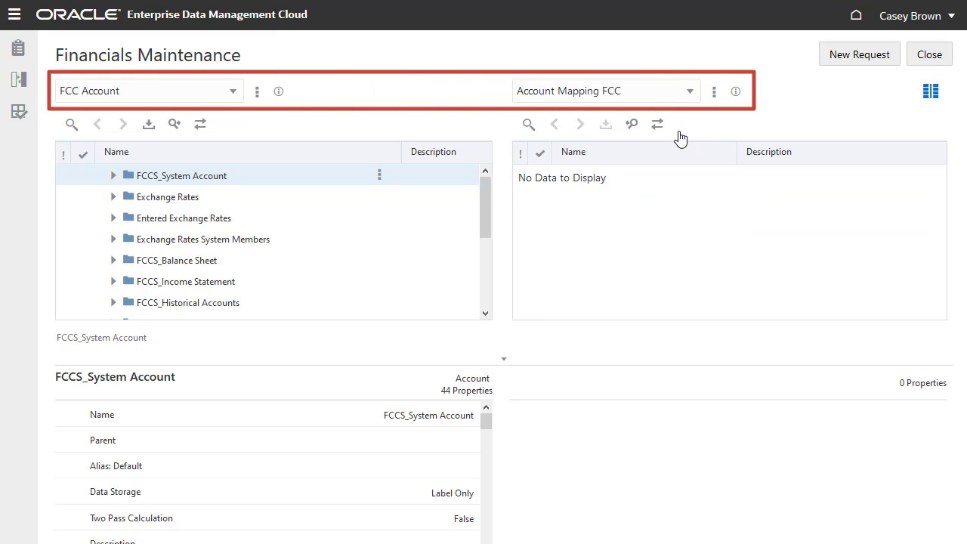
left_click(857, 67)
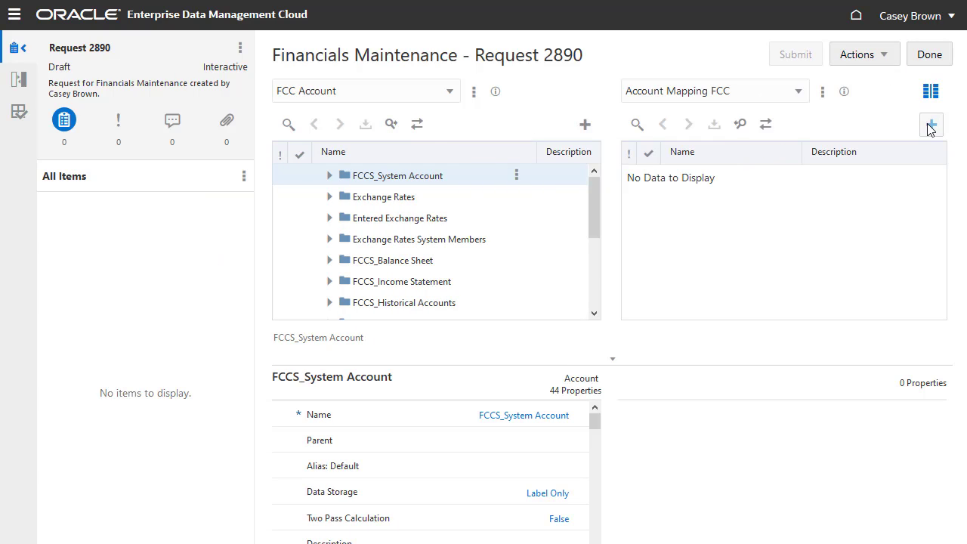
Add an Account-type top node named 'Account Mappings' to Account Mapping FCC
left_click(931, 126)
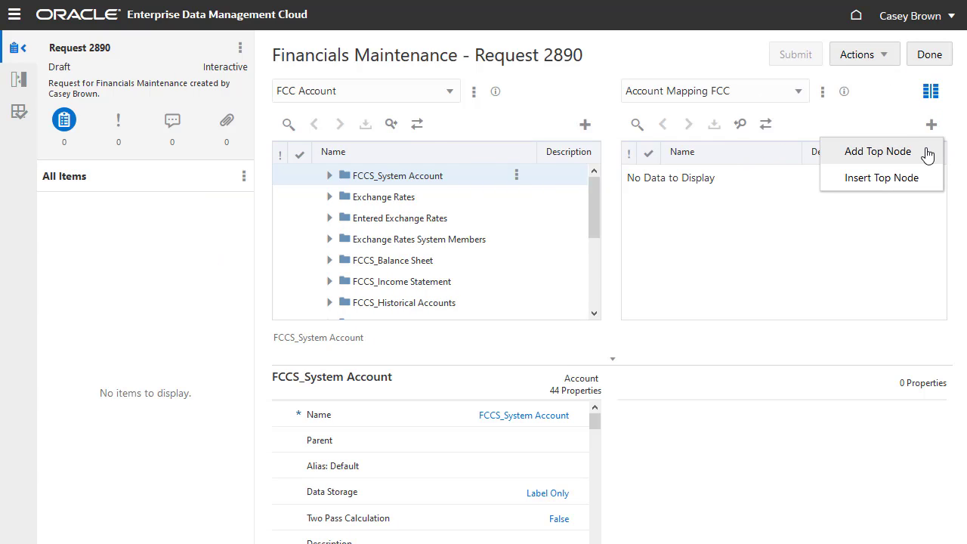
left_click(878, 152)
left_click(449, 327)
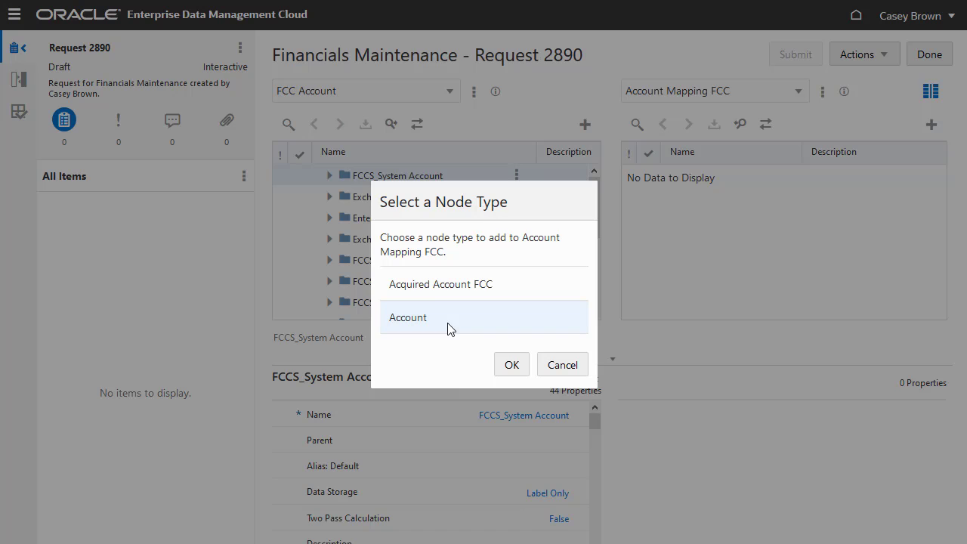
left_click(510, 365)
left_click_drag(859, 419, 914, 417)
type("Account Mappings")
key("Return")
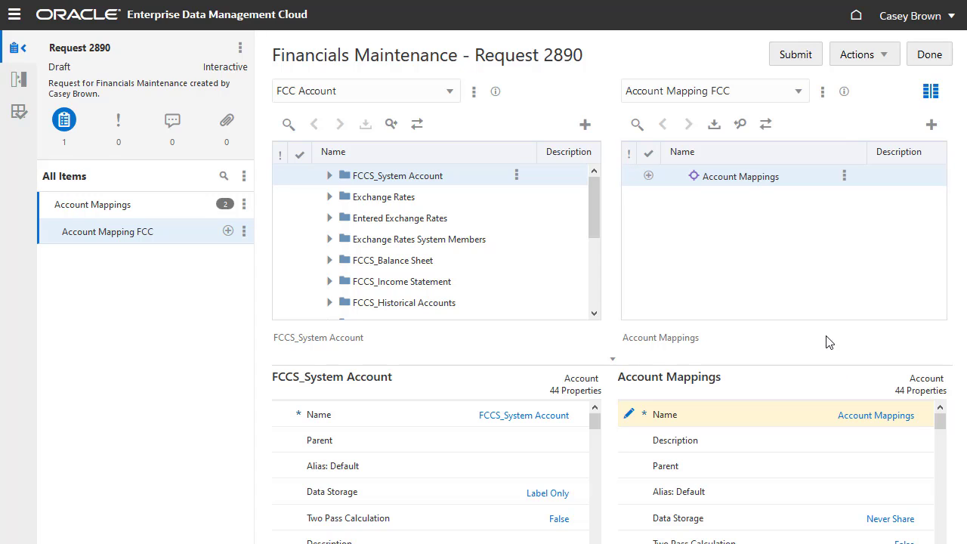
Add an Account-type child node named 'Assets' under Account Mappings
left_click(845, 178)
left_click(876, 197)
left_click(488, 328)
left_click(507, 366)
triple_click(859, 415)
type("Assets")
key("Return")
Validate all request items, submit Request 2890, and close Financials Maintenance
left_click(245, 182)
left_click(252, 197)
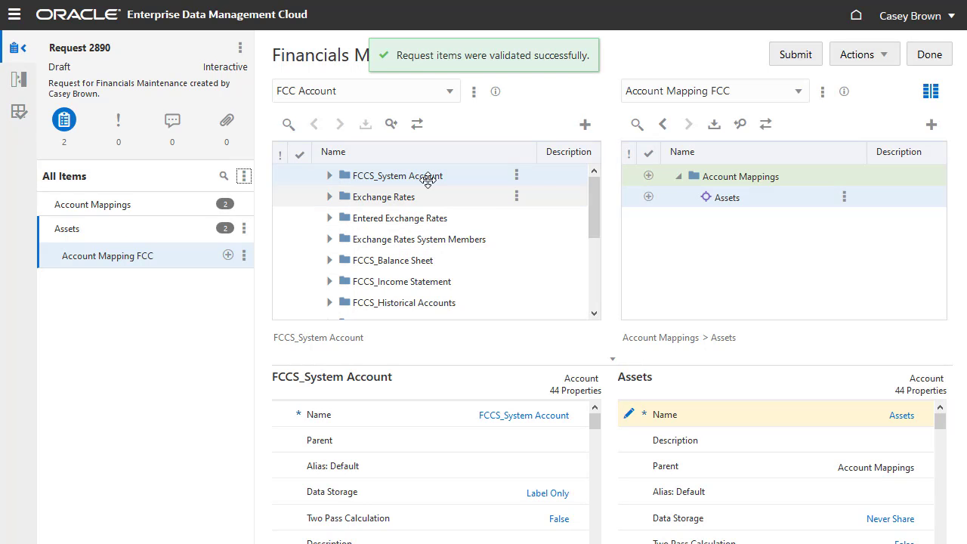
left_click(794, 60)
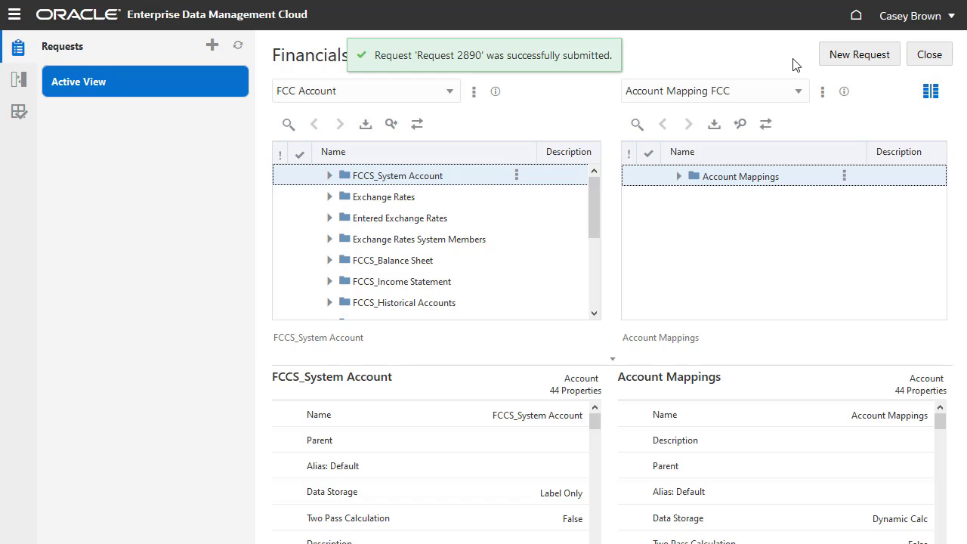
left_click(916, 56)
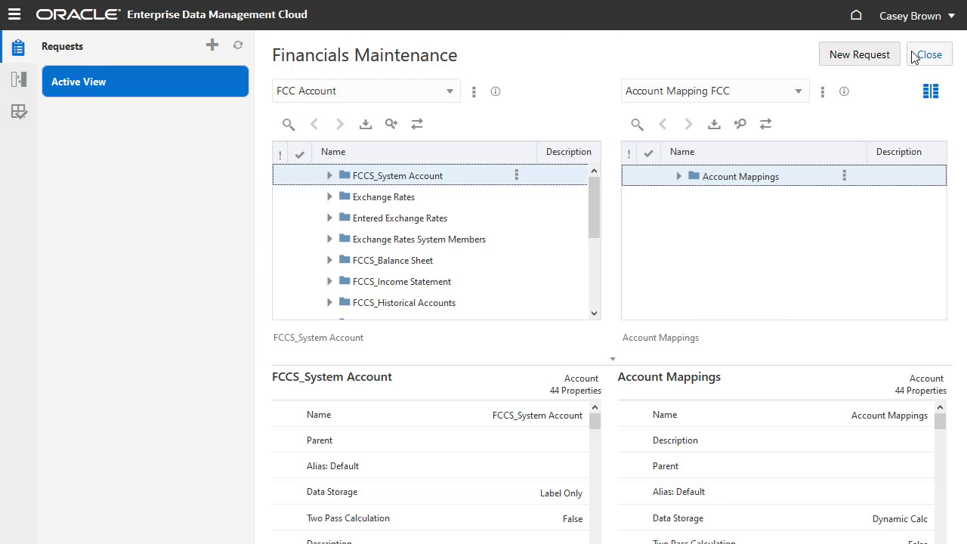
Inspect Financial Consolidation and Close, go to the Account dimension's bindings, and open Acq GL to FCC
left_click(190, 67)
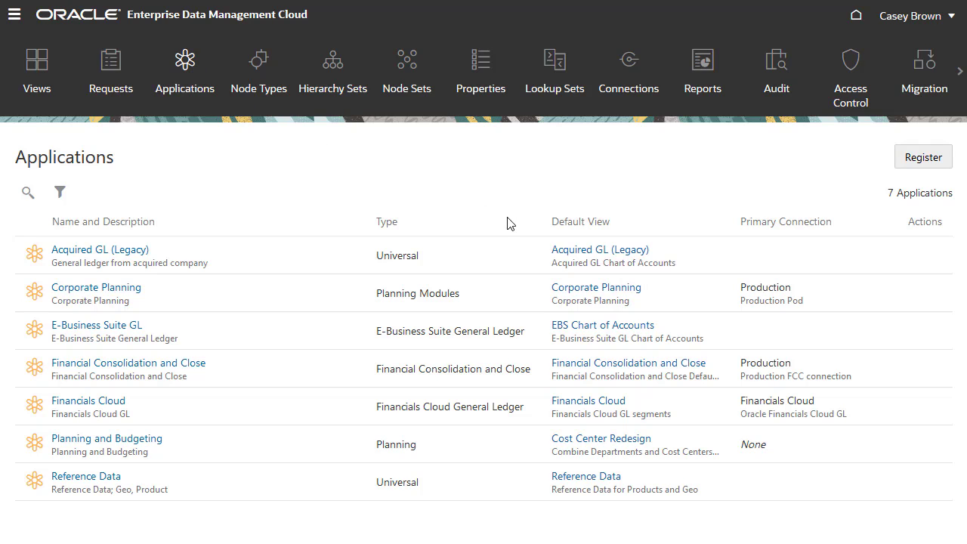
left_click(924, 371)
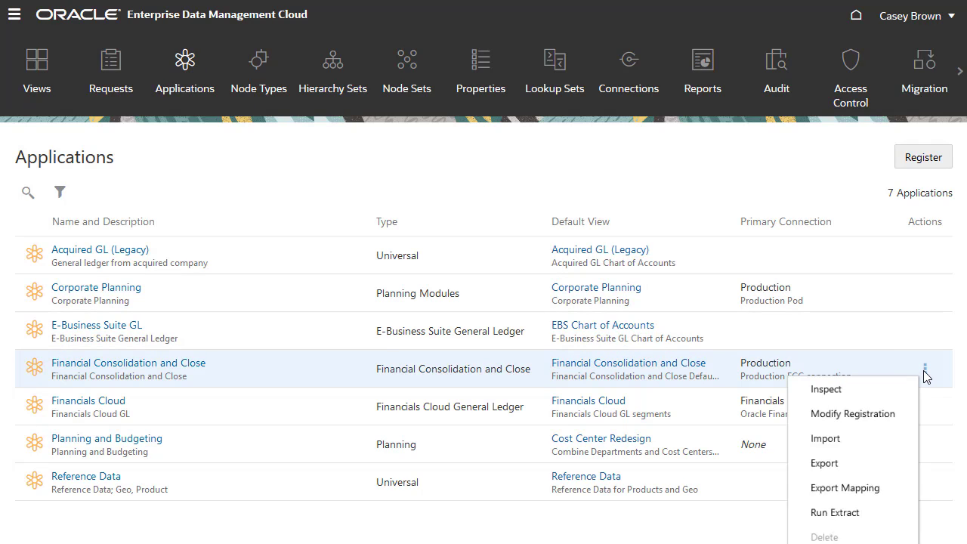
left_click(892, 391)
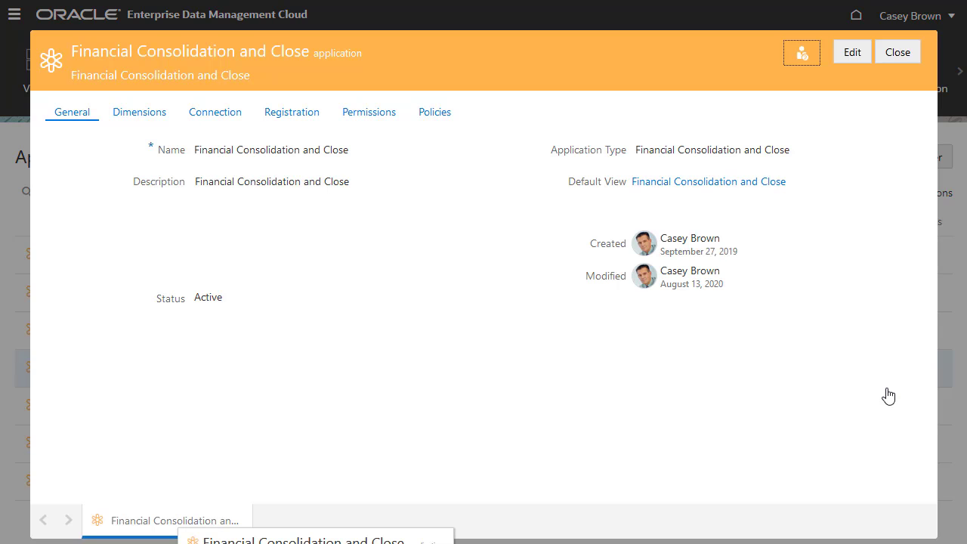
left_click(137, 118)
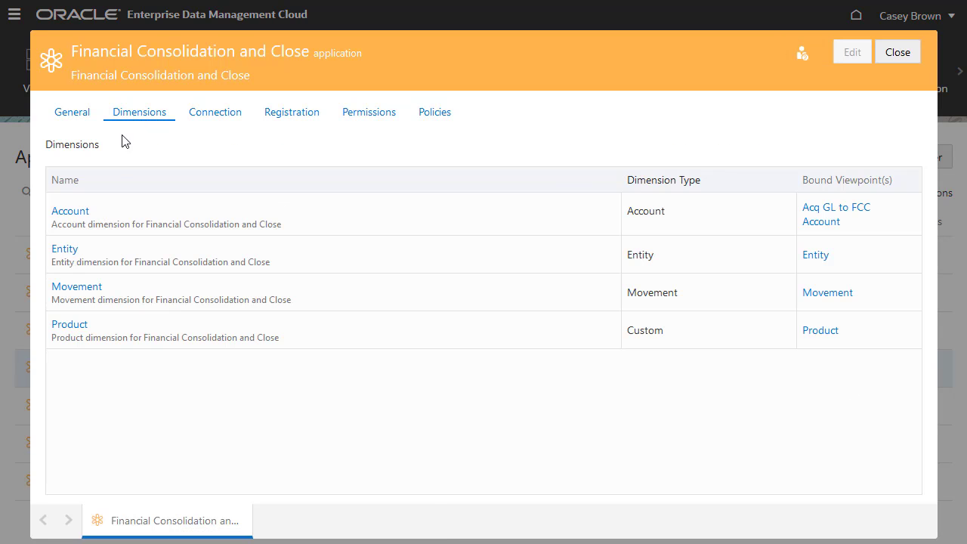
left_click(67, 214)
left_click(129, 121)
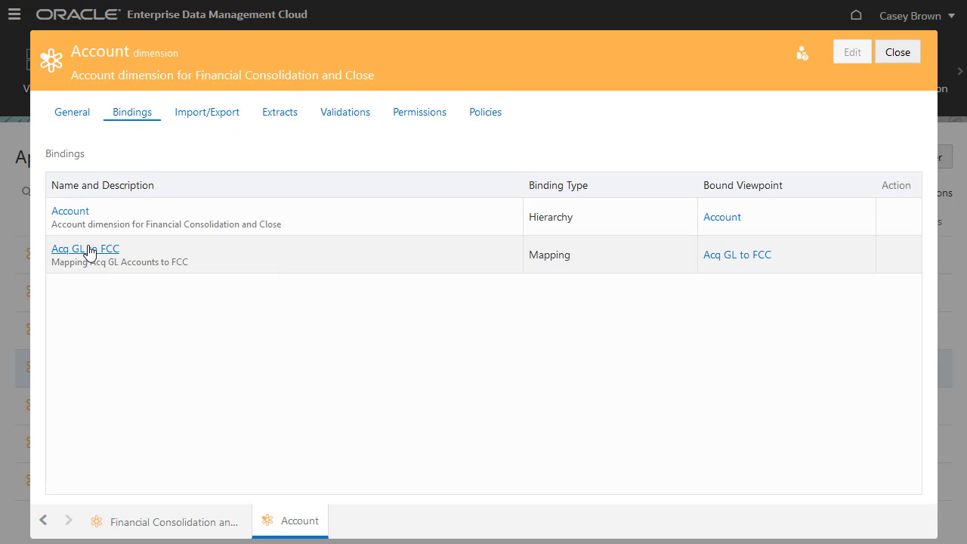
left_click(87, 253)
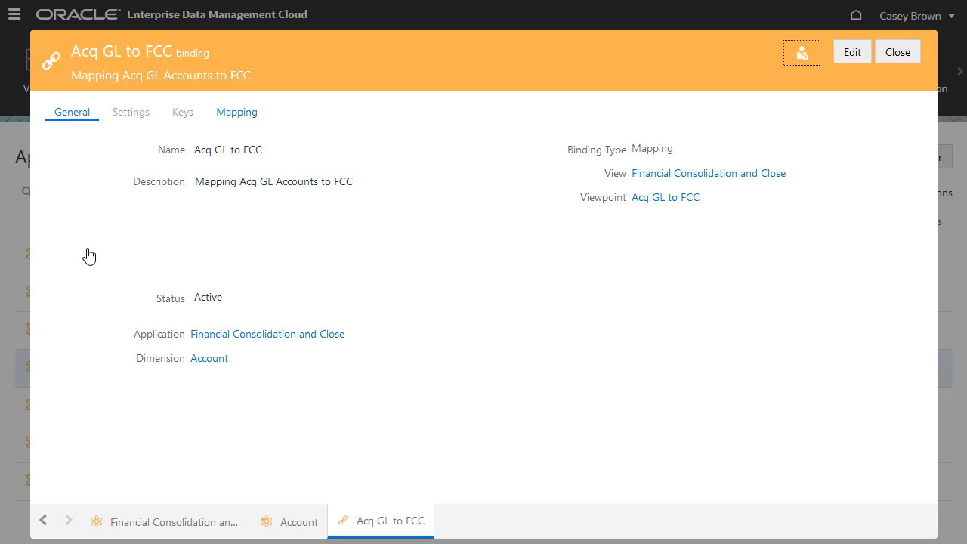
Set the binding's view to Financials Maintenance and viewpoint to Account Mapping FCC, and save
left_click(852, 56)
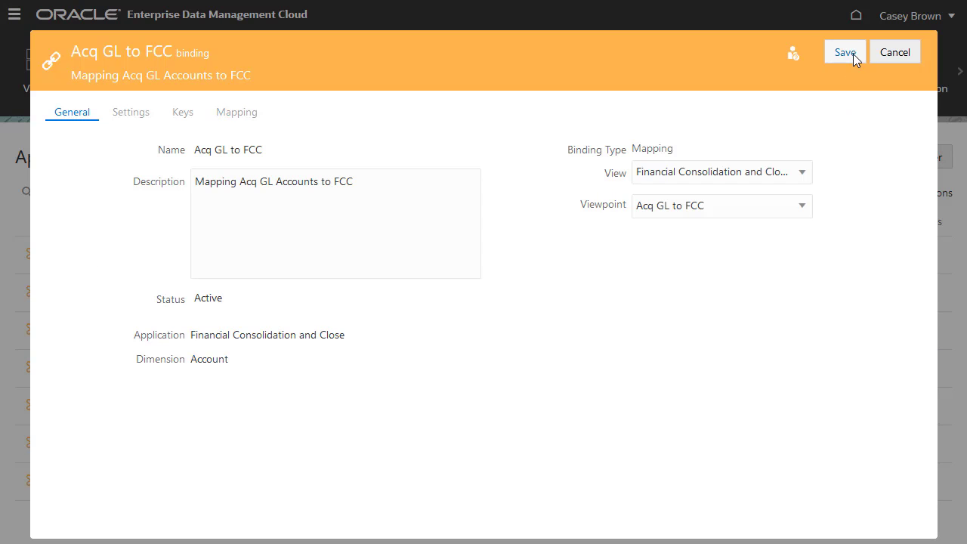
left_click(803, 176)
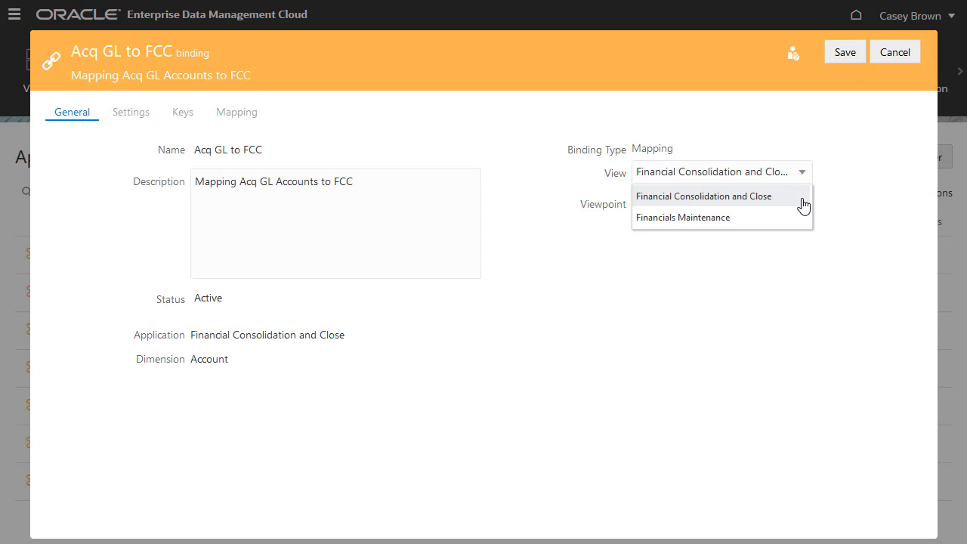
left_click(804, 219)
left_click(805, 218)
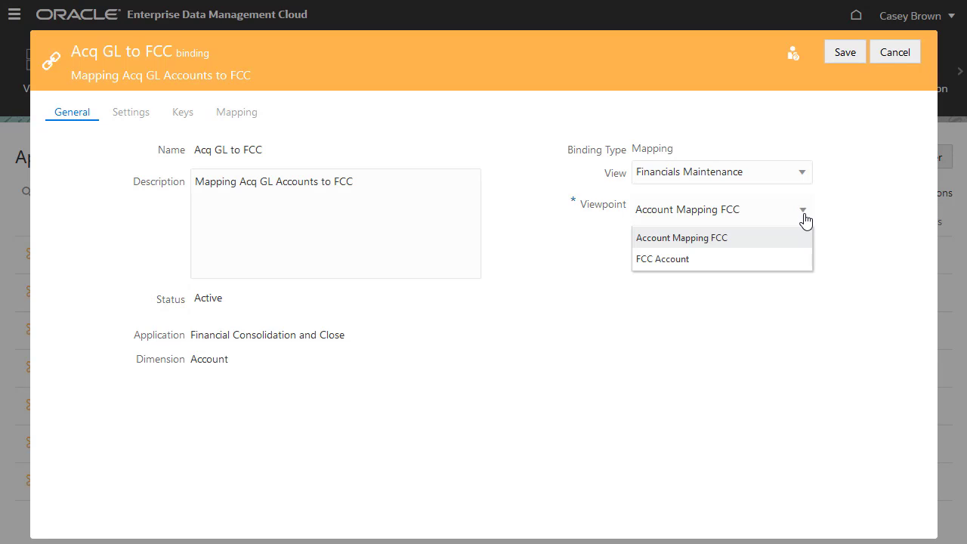
left_click(801, 239)
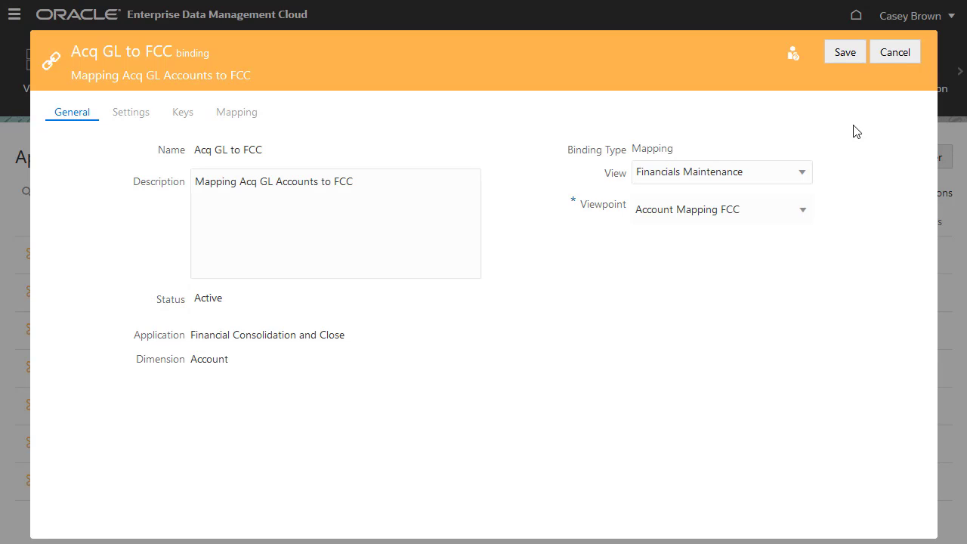
left_click(846, 54)
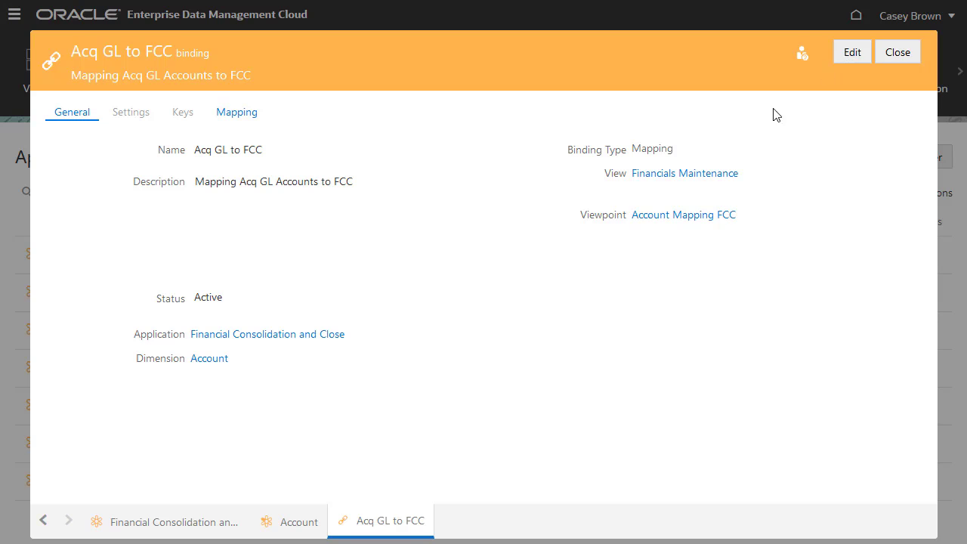
Reopen the Acq GL to FCC binding and show its empty mapping keys
left_click(302, 525)
left_click(92, 254)
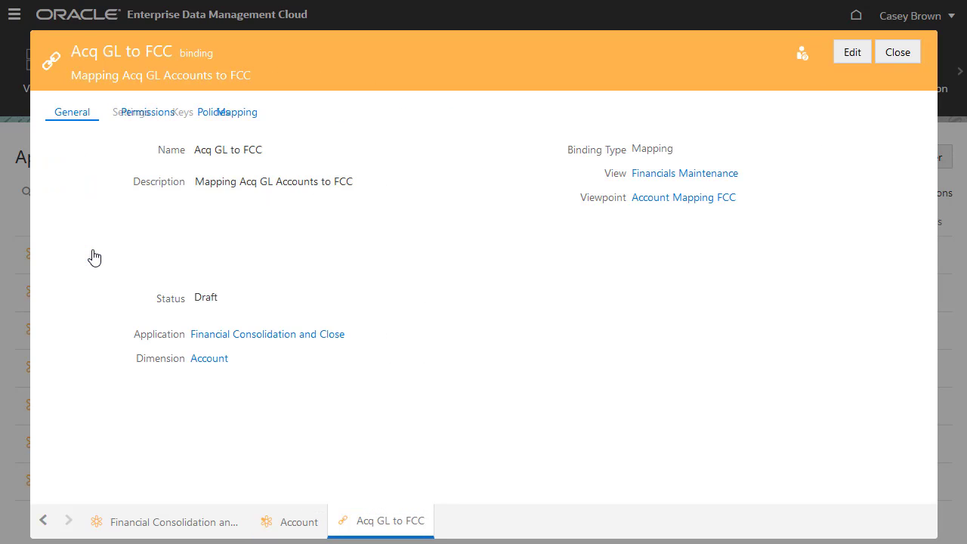
left_click(239, 119)
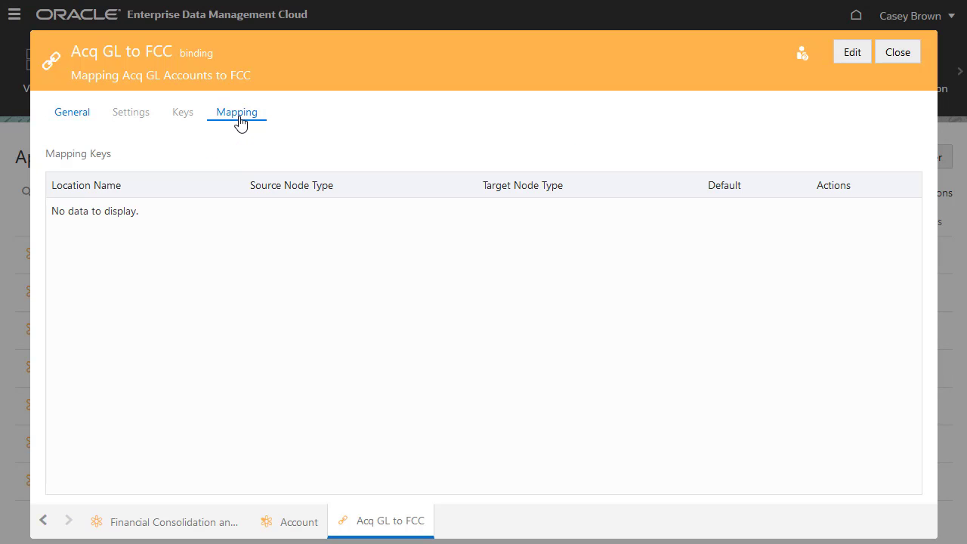
Create mapping key 'Acq GL to FCC' with source node type Acquired Account FCC, save, and close
left_click(849, 55)
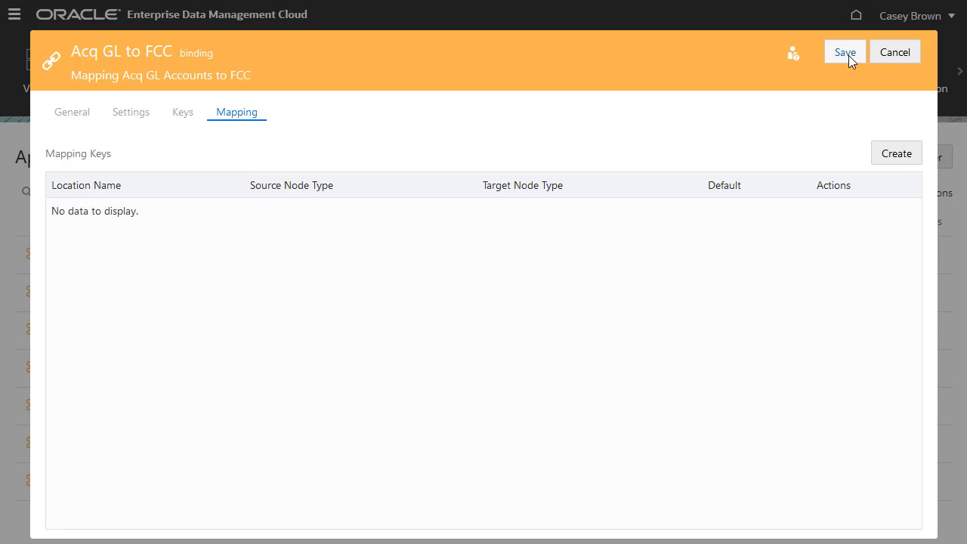
left_click(889, 156)
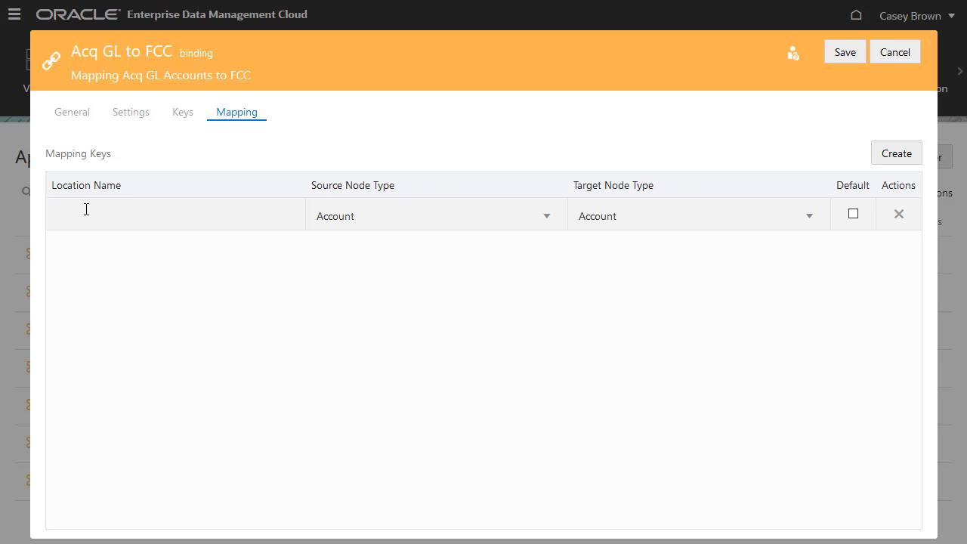
type("Acq GL to FCC")
left_click(543, 221)
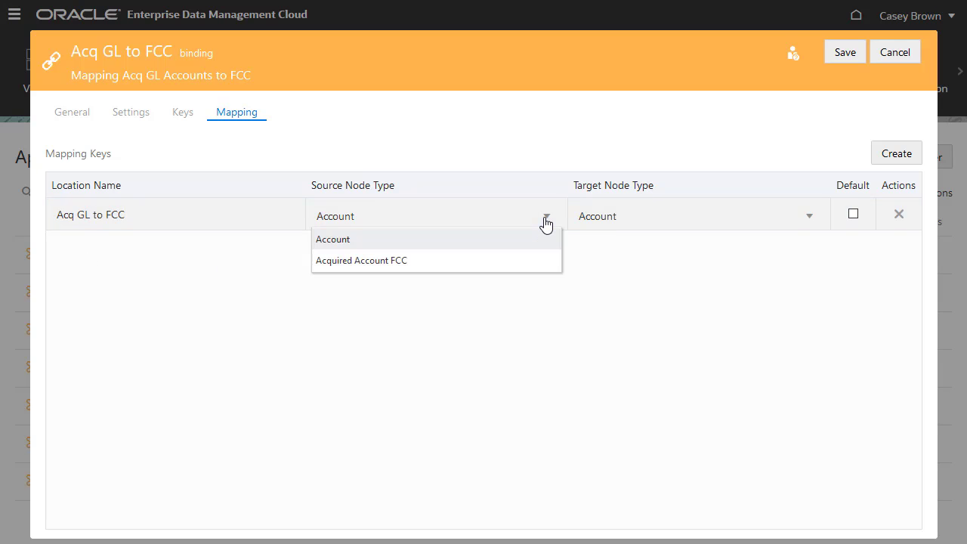
left_click(513, 260)
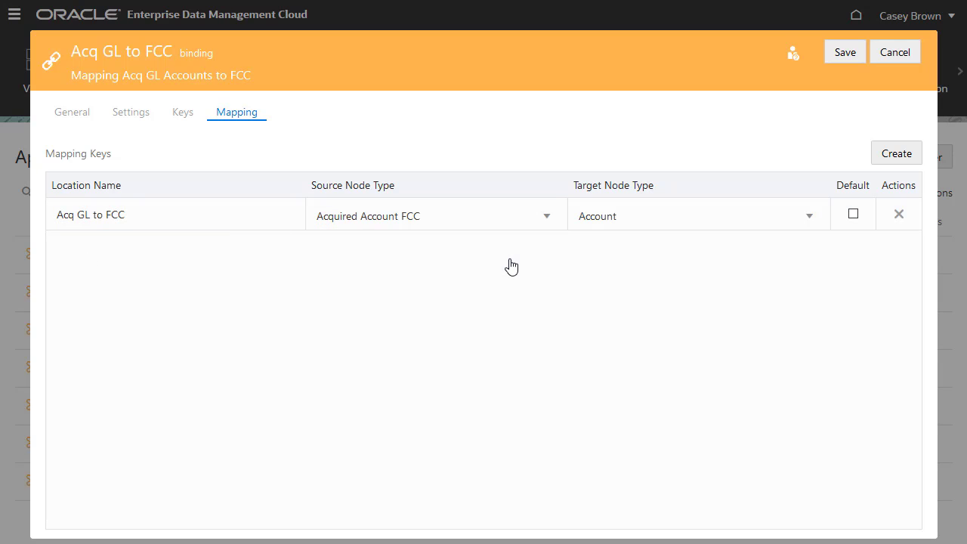
left_click(839, 53)
left_click(899, 53)
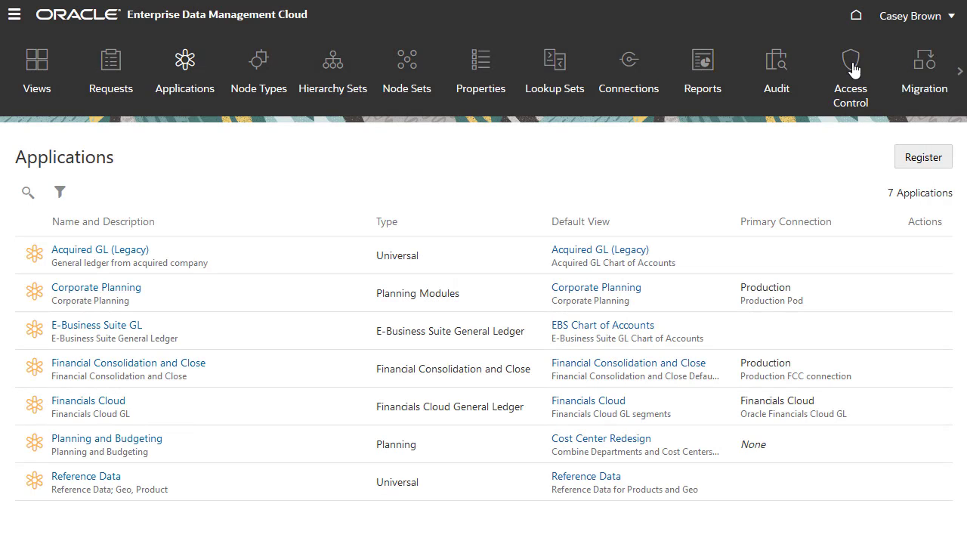
Open Financials Maintenance side by side with Account Mapping FCC, start Request 2892, and expand Account Mappings to Assets
left_click(43, 65)
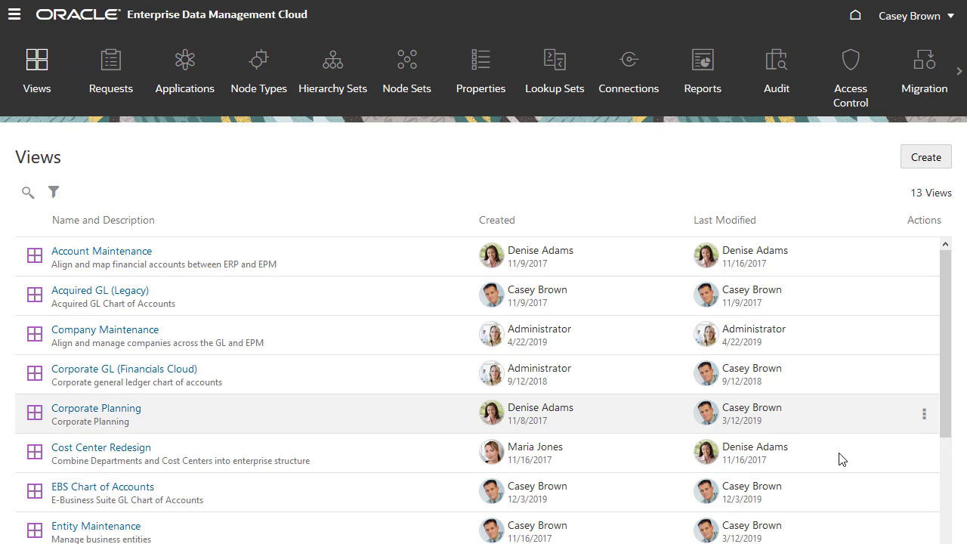
scroll(877, 518, "down", 2)
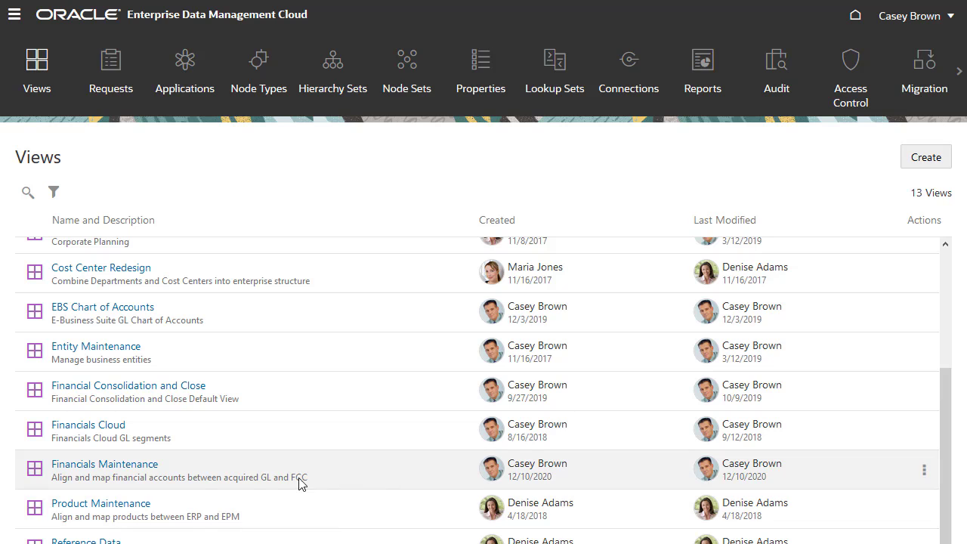
left_click(136, 466)
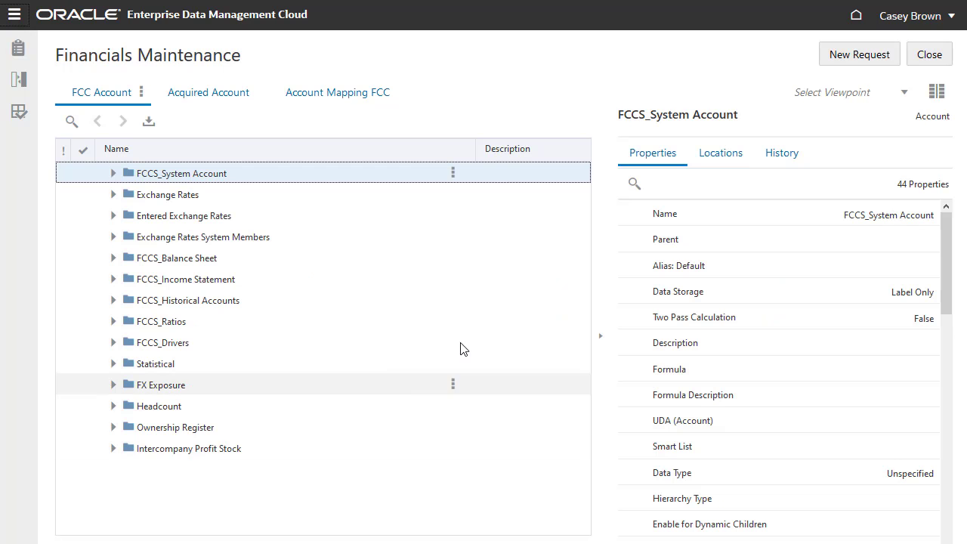
left_click(938, 92)
left_click(691, 92)
left_click(680, 137)
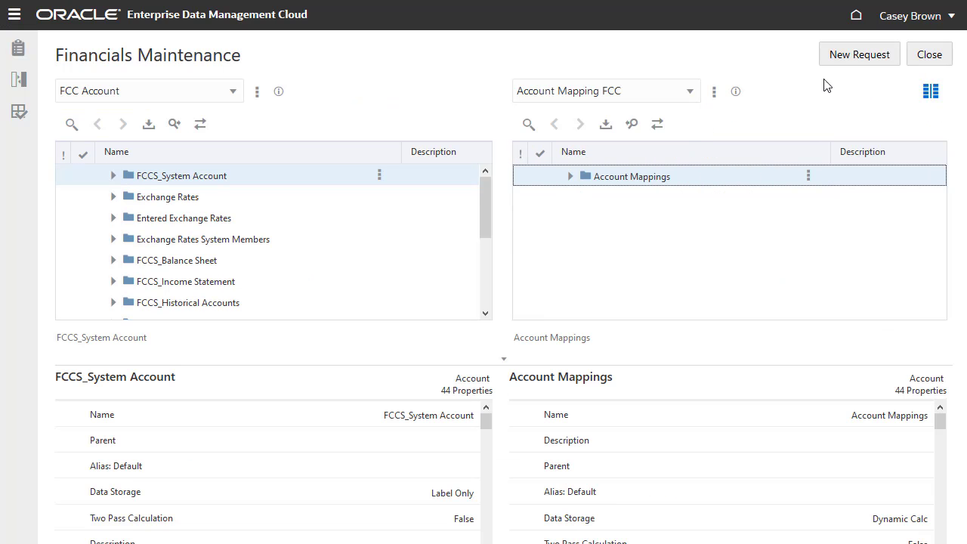
left_click(858, 59)
left_click(681, 176)
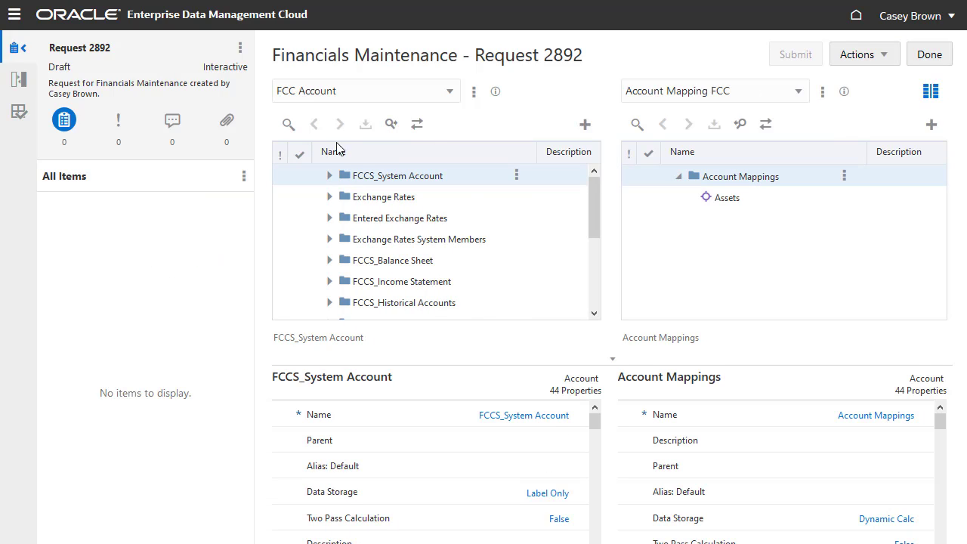
Search FCC Account for FCCS_Acct Receivable and insert it node-only under Assets in Account Mapping FCC
left_click(288, 130)
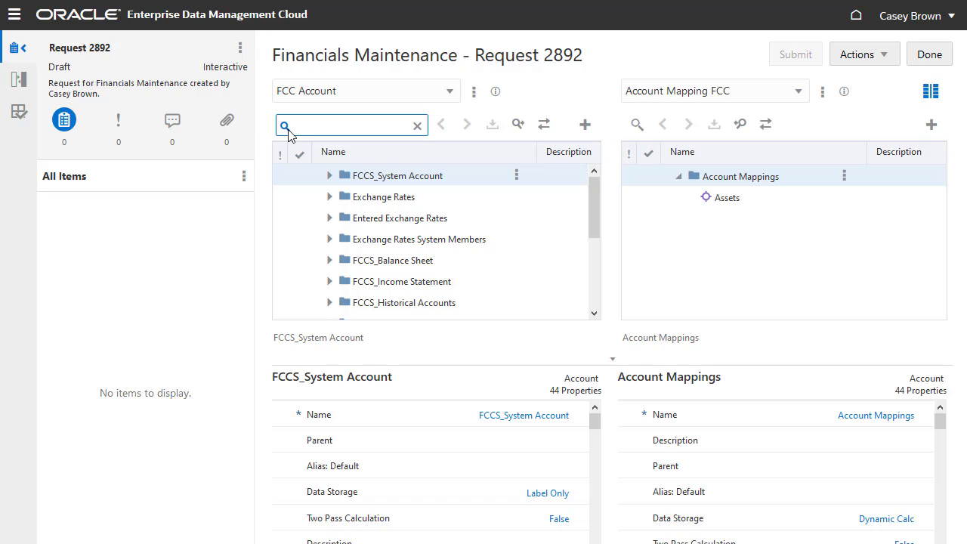
type("FCCS_Acct Receivable")
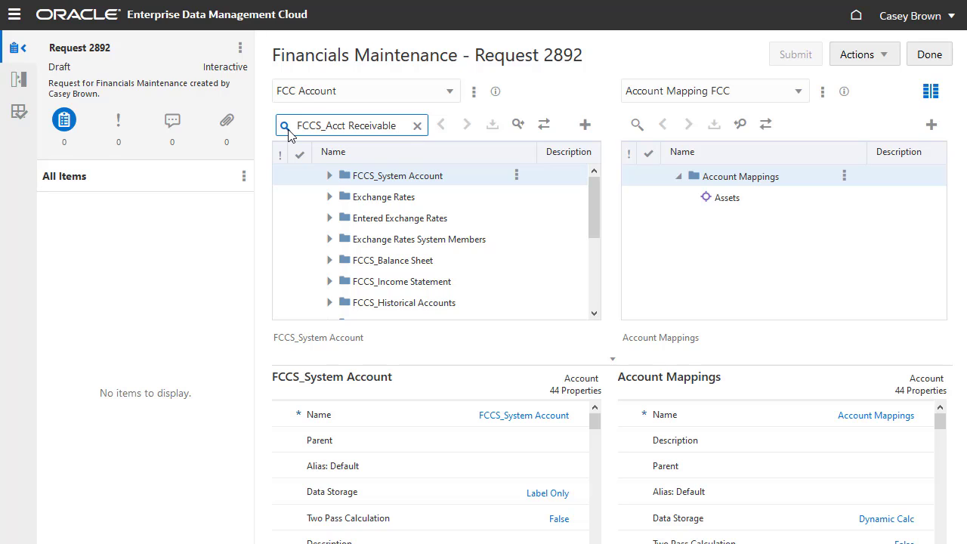
key("Return")
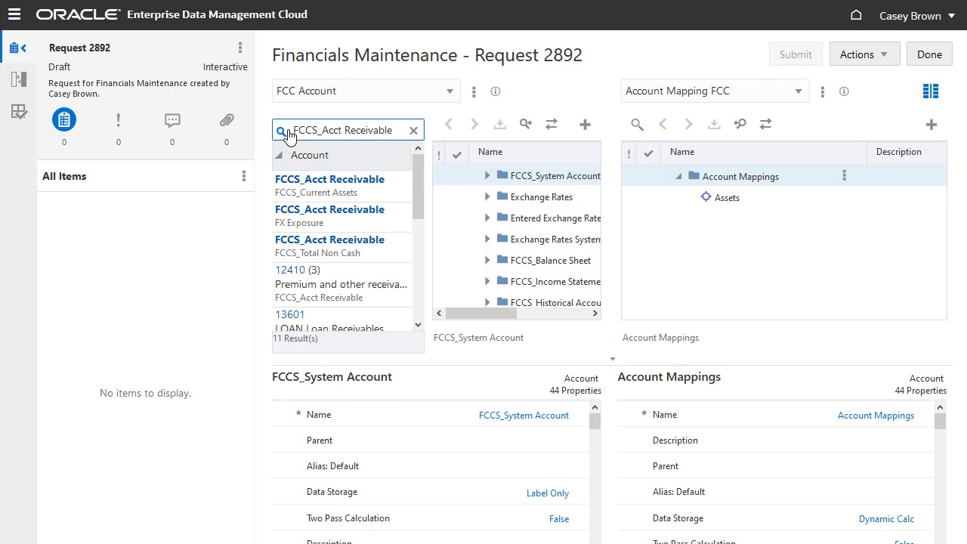
left_click(307, 184)
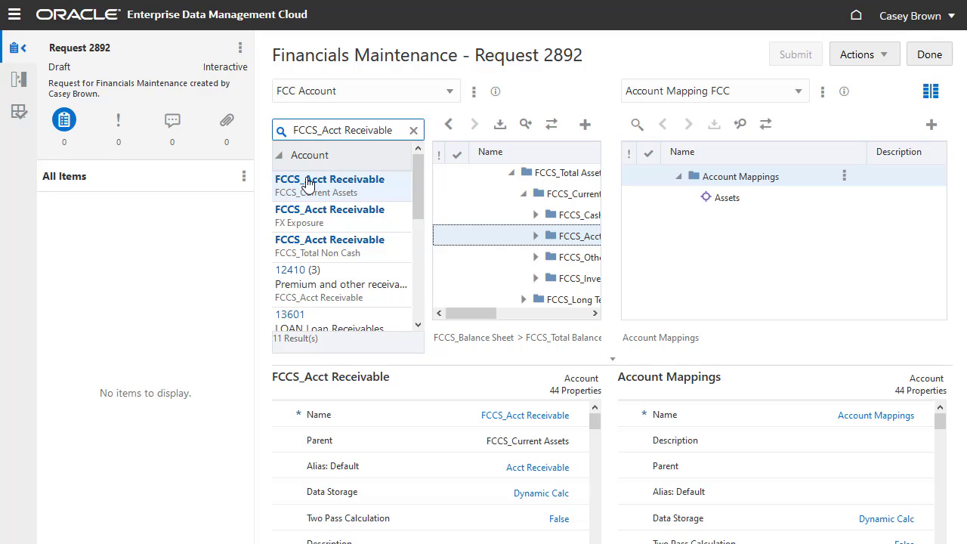
left_click(415, 132)
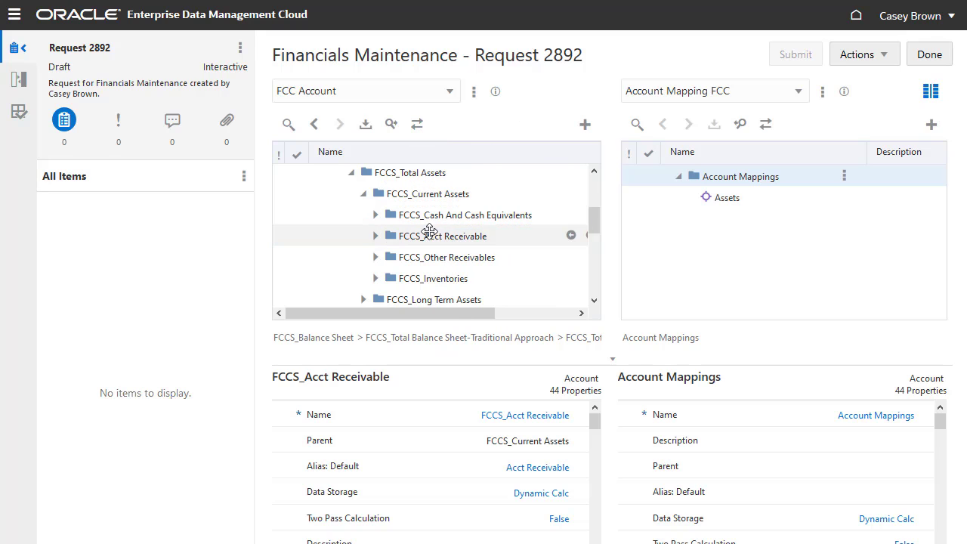
left_click_drag(429, 231, 746, 206)
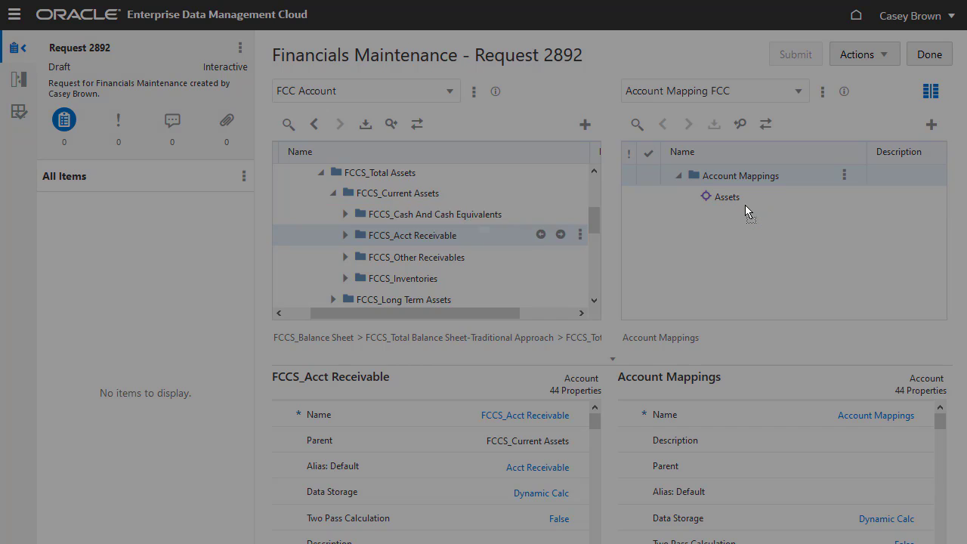
left_click(530, 239)
left_click(512, 390)
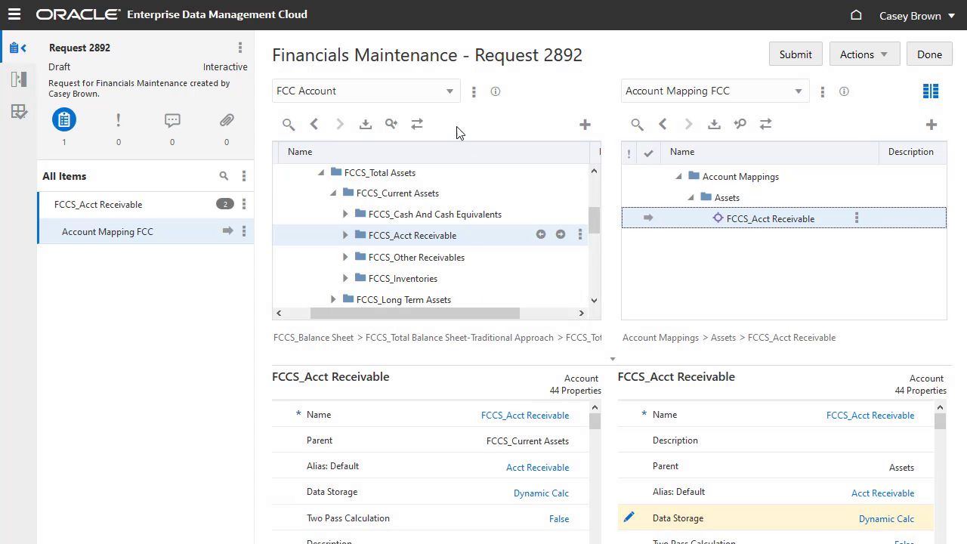
left_click(450, 94)
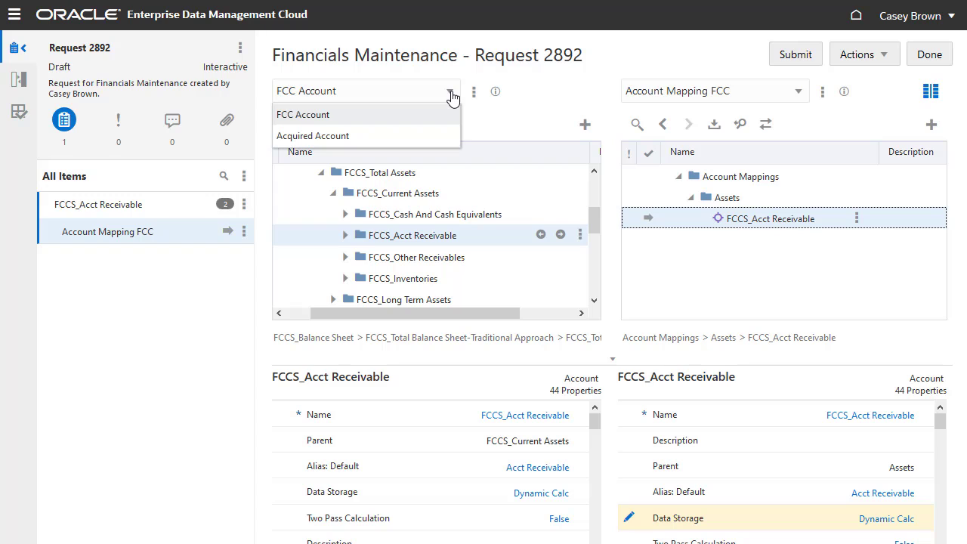
Switch the left pane to Acquired Account and map accounts 1210 and 1220 under FCCS_Acct Receivable
left_click(442, 139)
left_click_drag(367, 220, 775, 230)
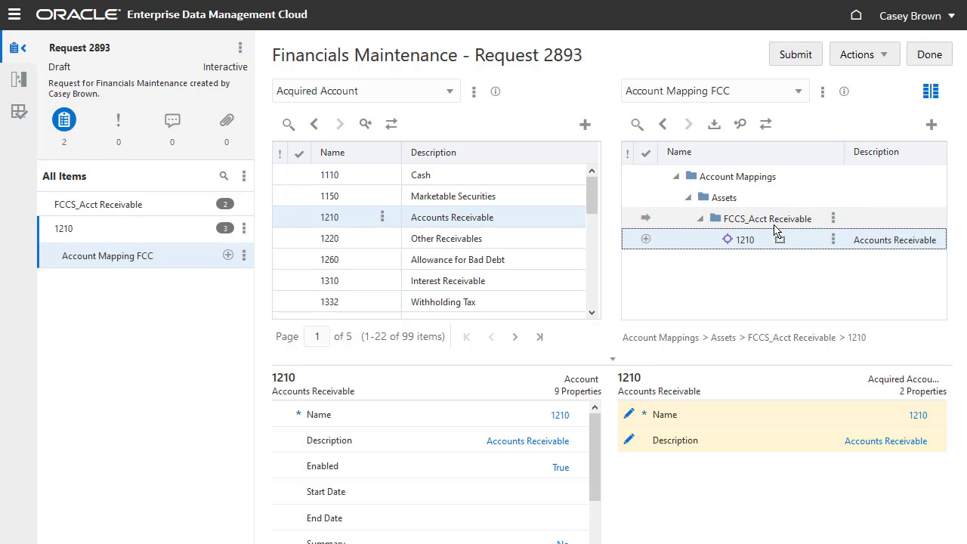
left_click(357, 241)
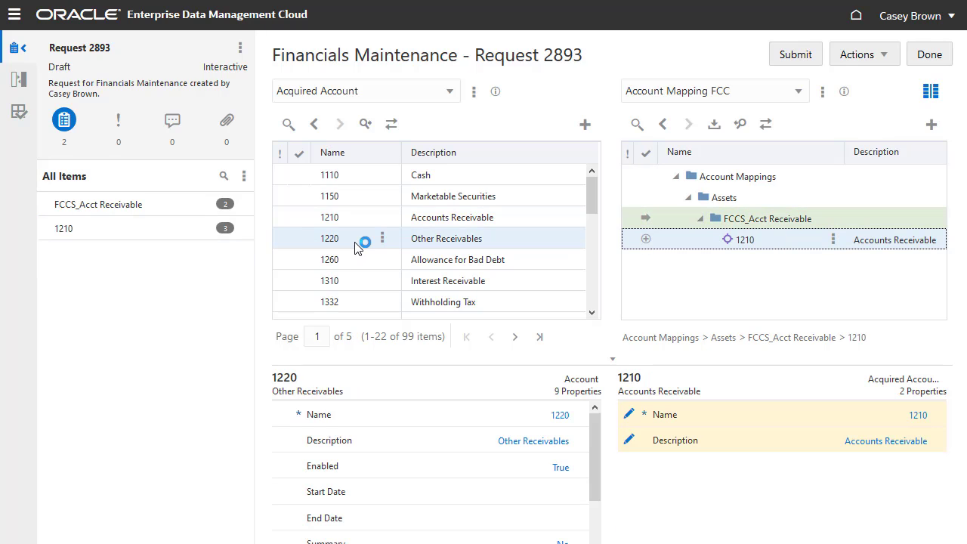
left_click_drag(357, 244, 771, 227)
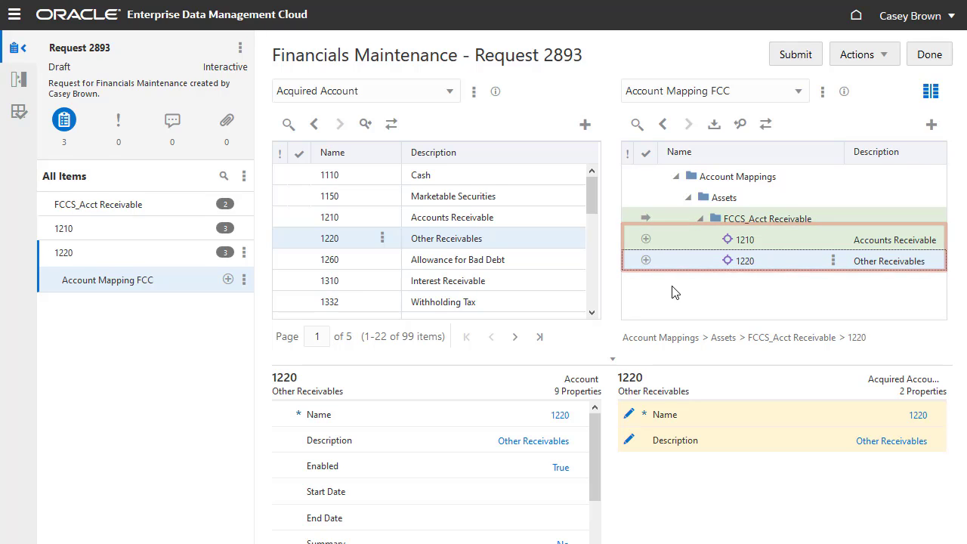
left_click(244, 177)
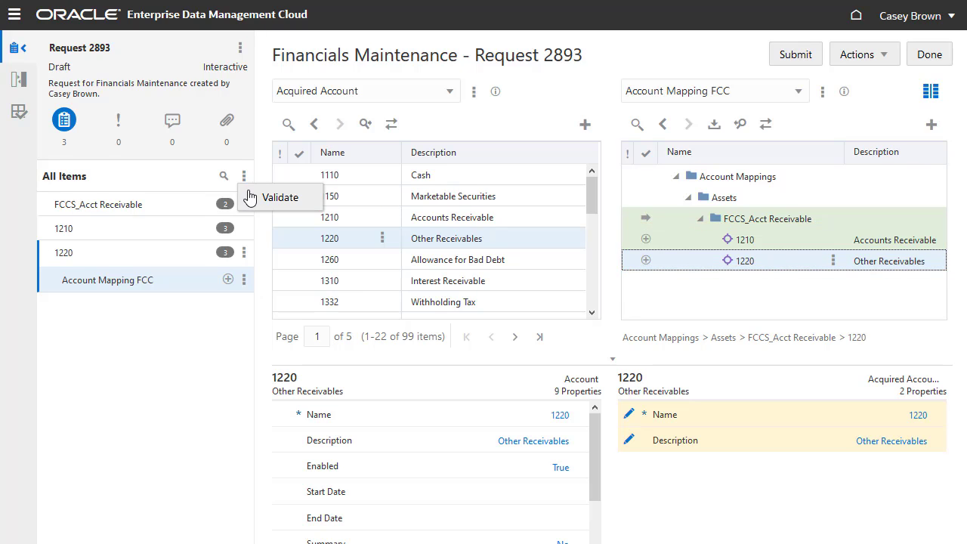
Validate and submit Request 2893, expand the mapping tree to review it, and close the view
left_click(249, 196)
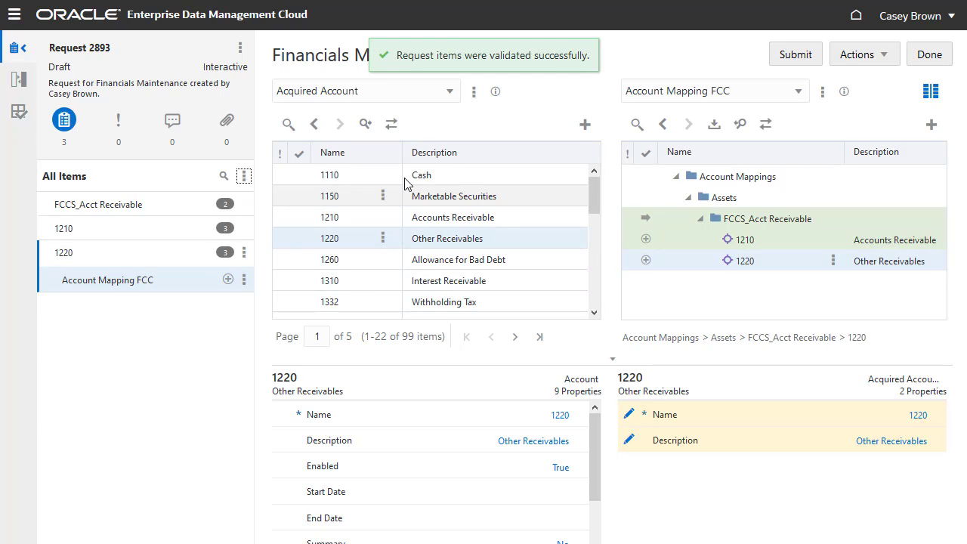
left_click(792, 62)
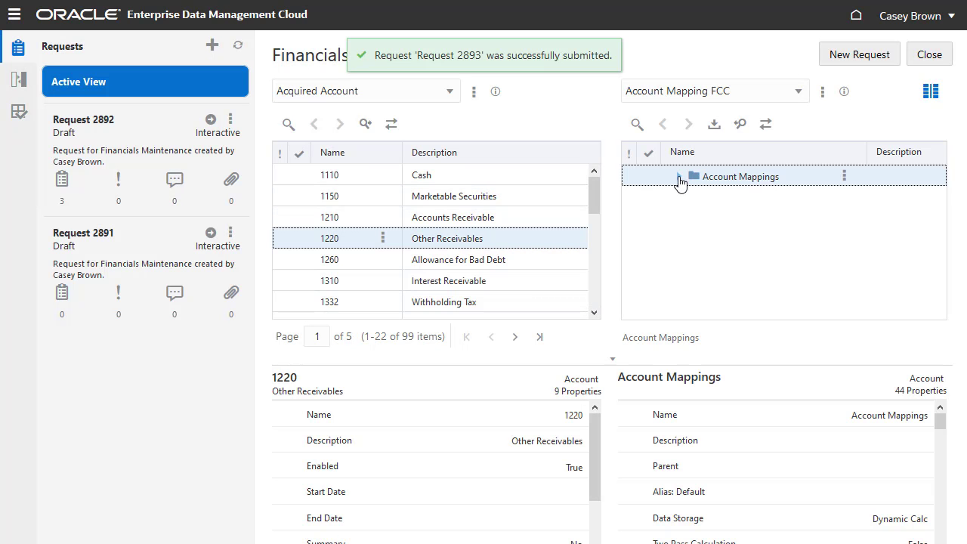
left_click(678, 178)
left_click(690, 197)
left_click(701, 219)
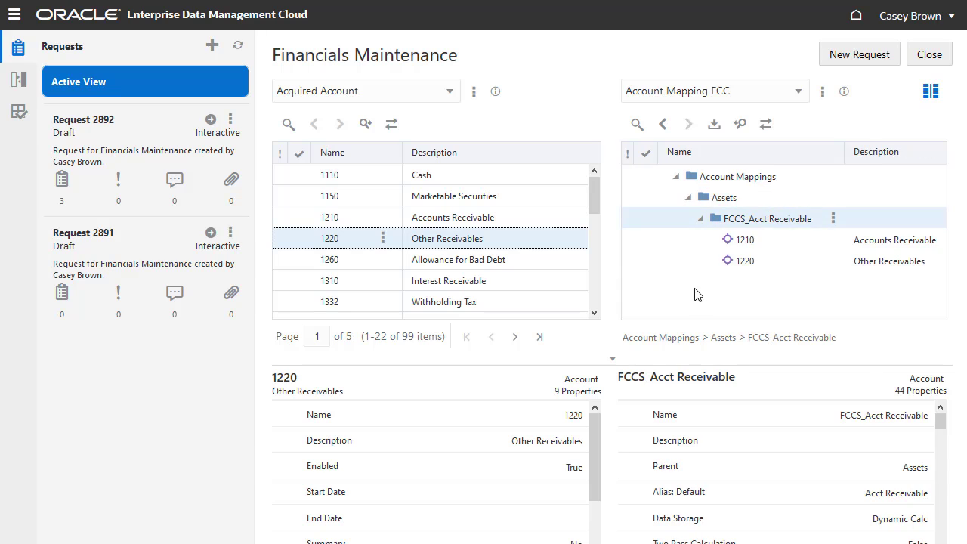
left_click(930, 55)
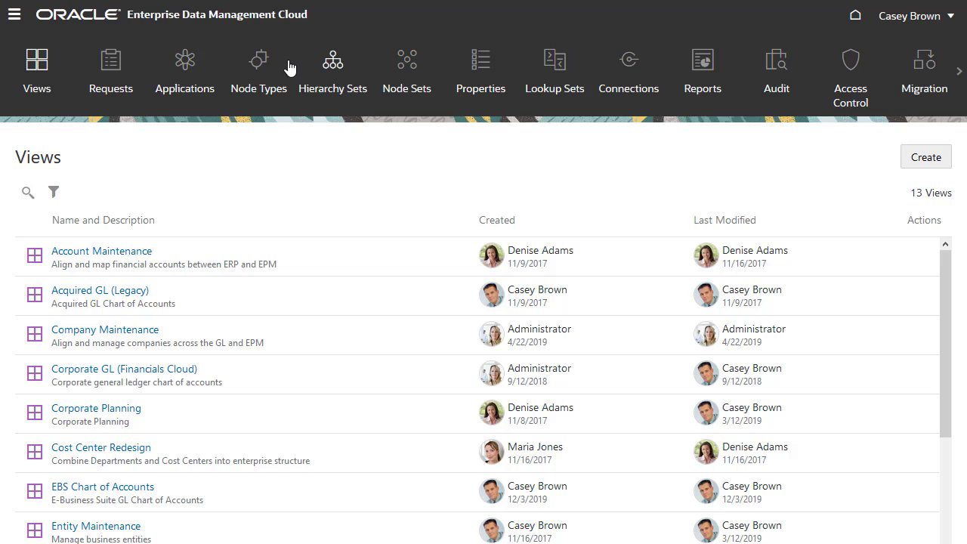
Export the Account mapping for location Acq GL to FCC to a CSV file and open it in Excel
left_click(185, 69)
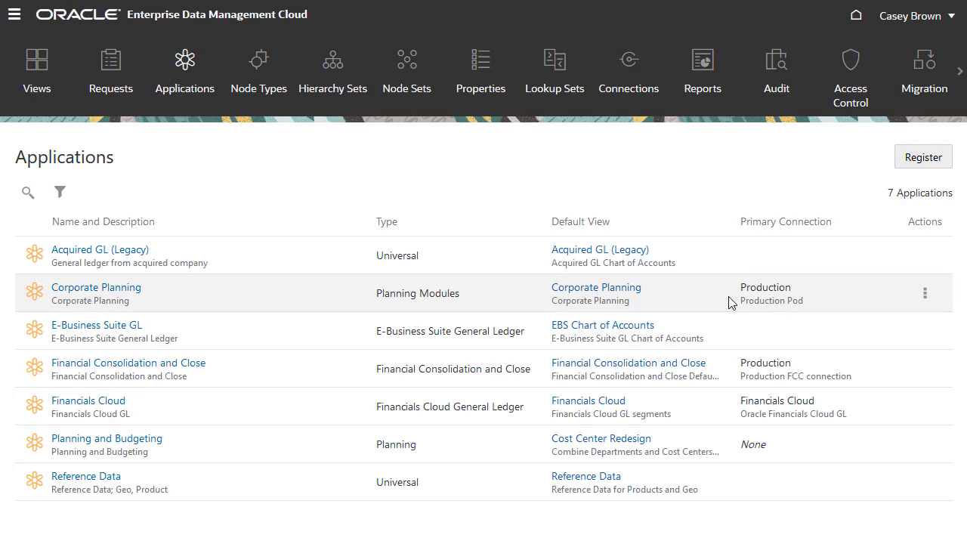
left_click(925, 370)
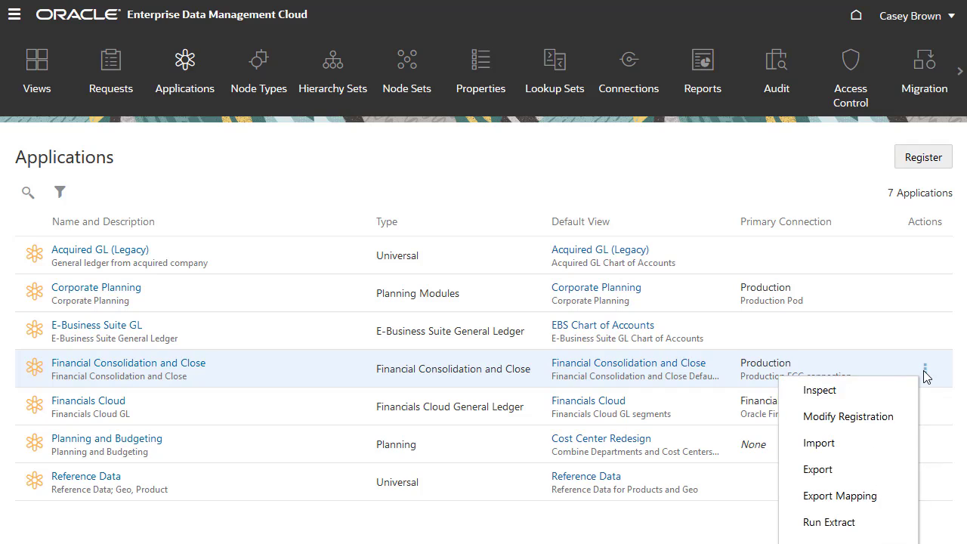
left_click(846, 496)
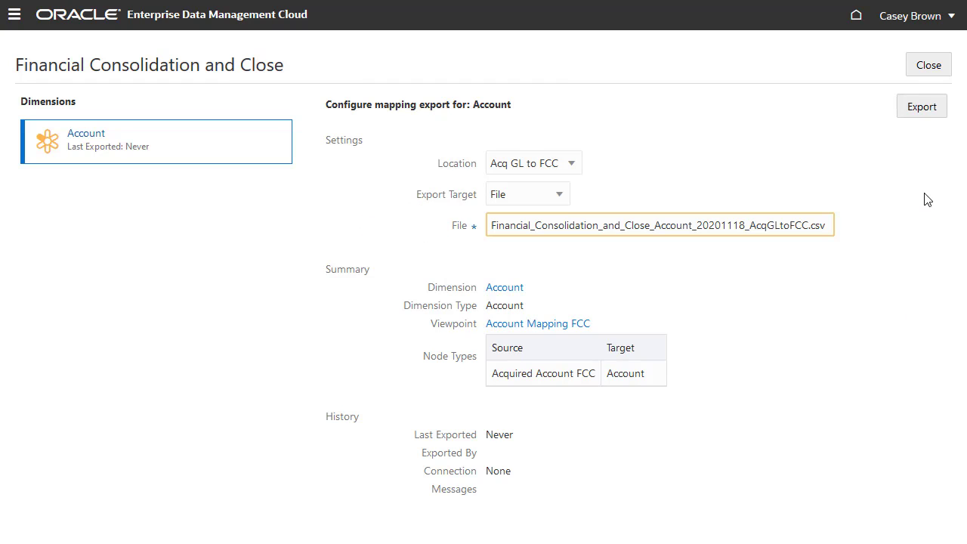
left_click(919, 119)
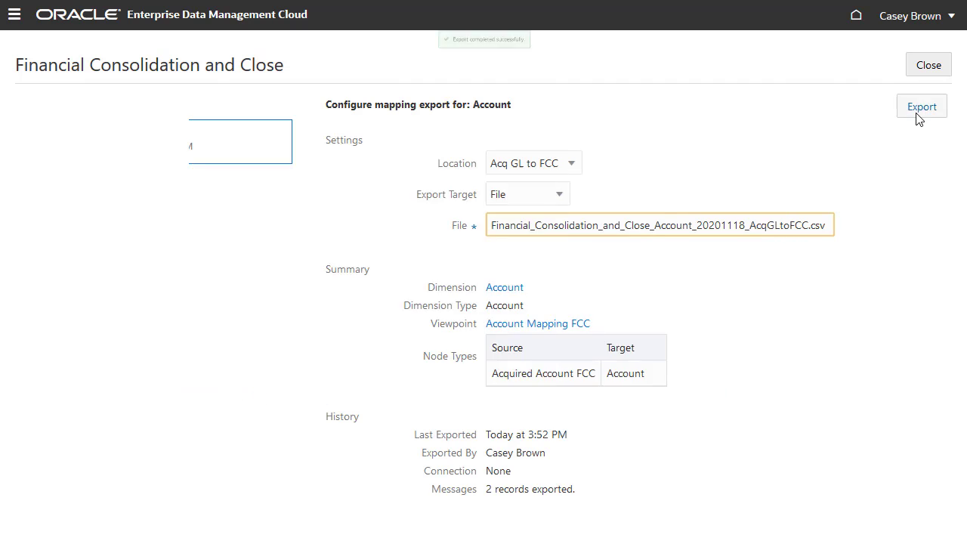
left_click(551, 386)
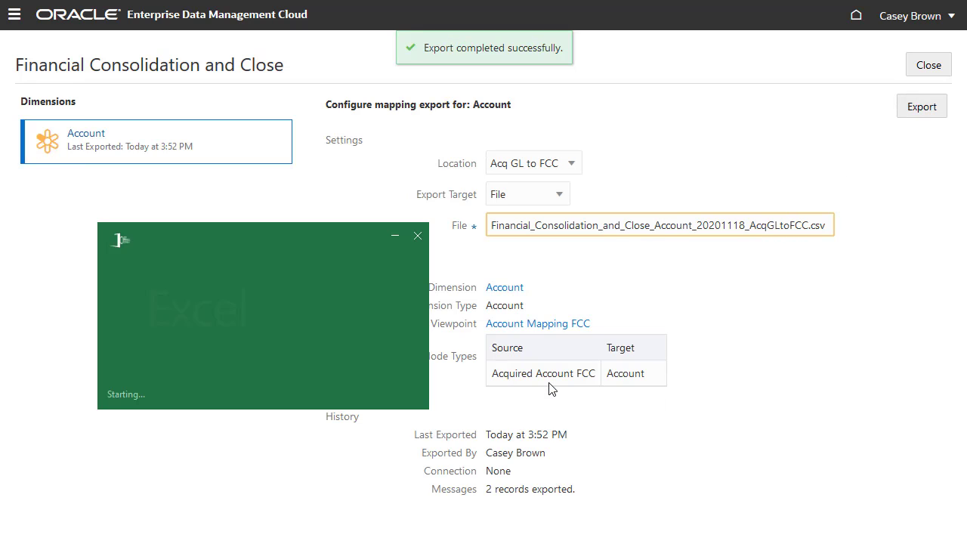